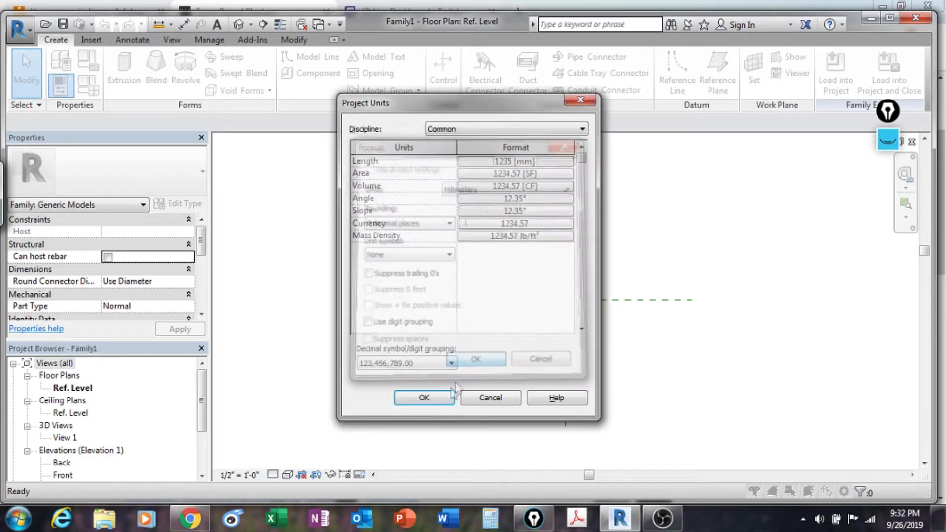
Confirm the project units with length in millimetres
{"action": "left_click", "coordinate": [436, 400]}
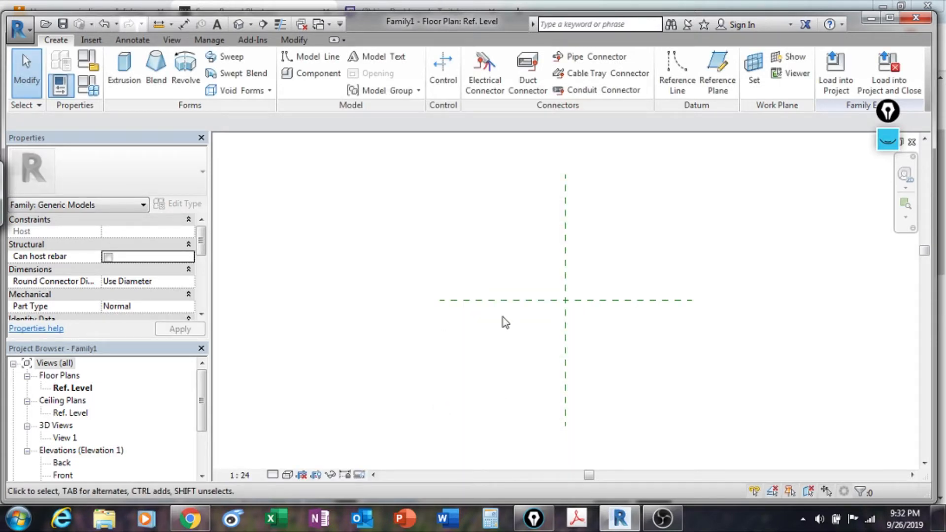
Draw a reference-line circle centred on the intersection of the two reference planes, with a radius of about 110 mm
{"action": "scroll", "coordinate": [502, 323], "scroll_direction": "up", "scroll_amount": 1}
{"action": "middle_click_drag", "start_coordinate": [590, 326], "coordinate": [483, 347]}
{"action": "left_click", "coordinate": [718, 69]}
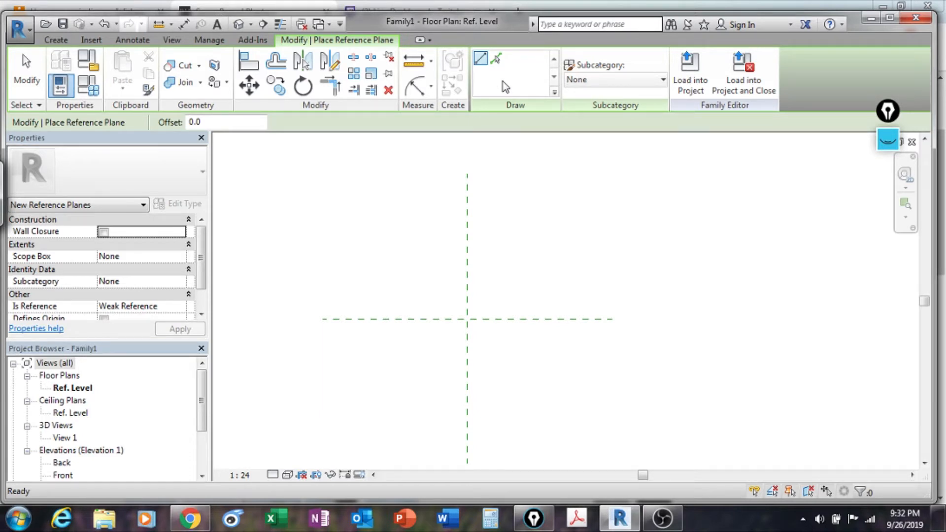
{"action": "left_click", "coordinate": [56, 40]}
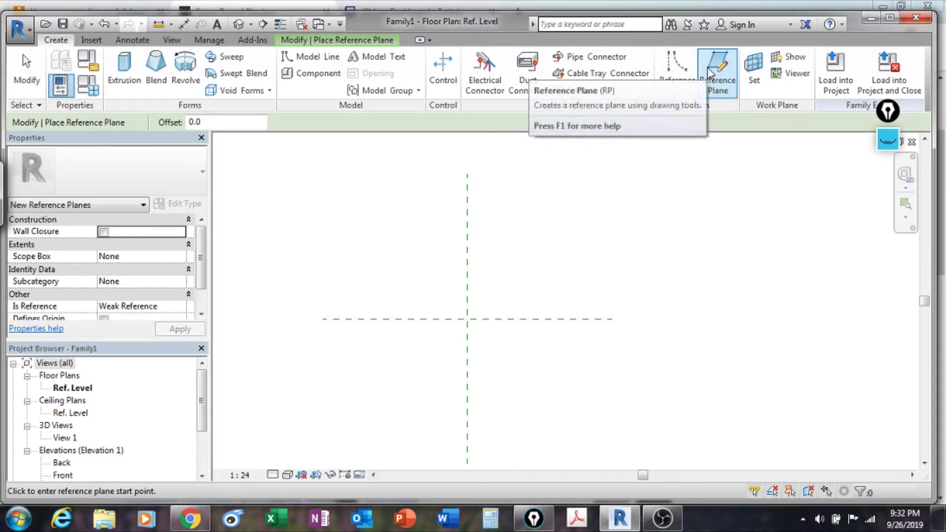
{"action": "left_click", "coordinate": [674, 75]}
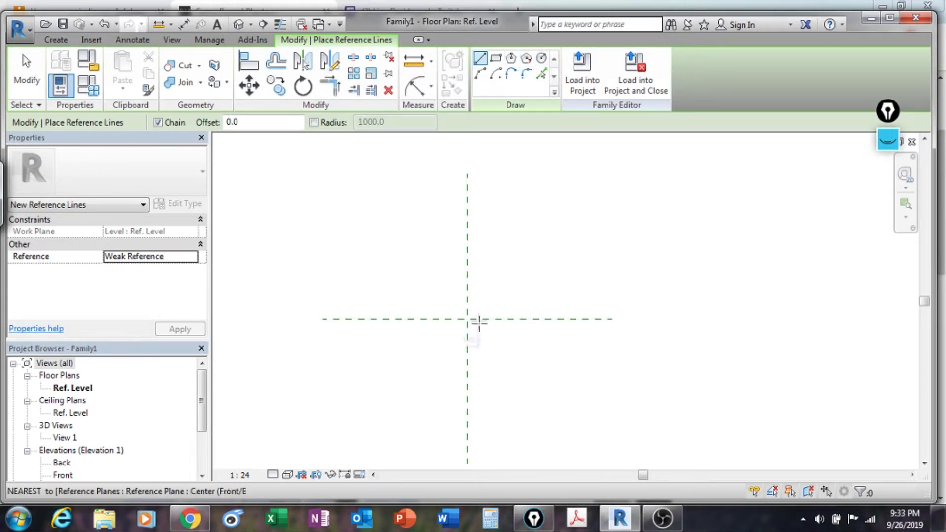
{"action": "scroll", "coordinate": [482, 353], "scroll_direction": "up", "scroll_amount": 2}
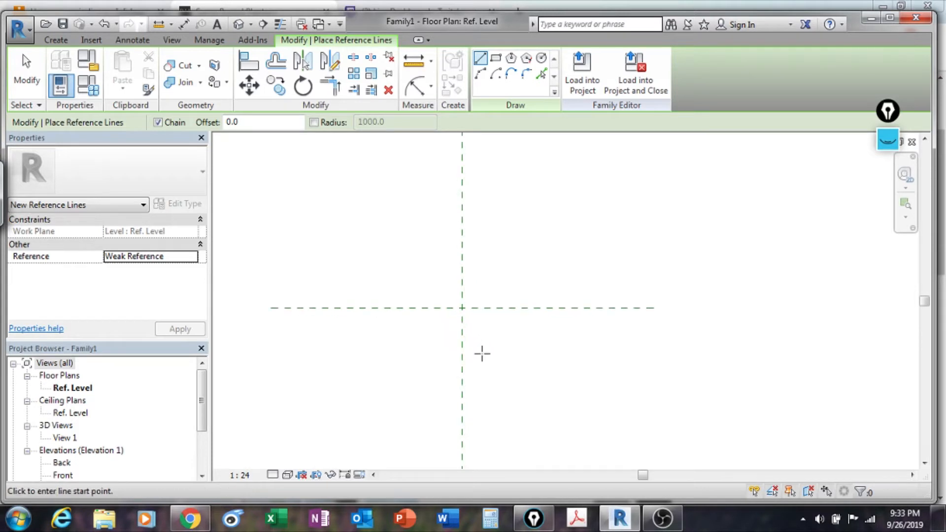
{"action": "middle_click_drag", "start_coordinate": [532, 345], "coordinate": [543, 384]}
{"action": "scroll", "coordinate": [542, 384], "scroll_direction": "up", "scroll_amount": 1}
{"action": "left_click", "coordinate": [459, 332]}
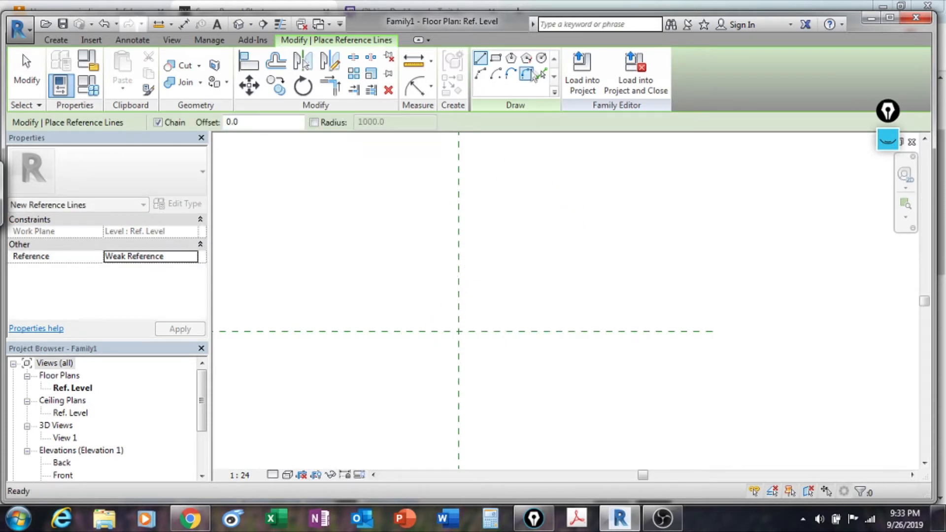
{"action": "left_click", "coordinate": [541, 58]}
{"action": "left_click", "coordinate": [459, 331]}
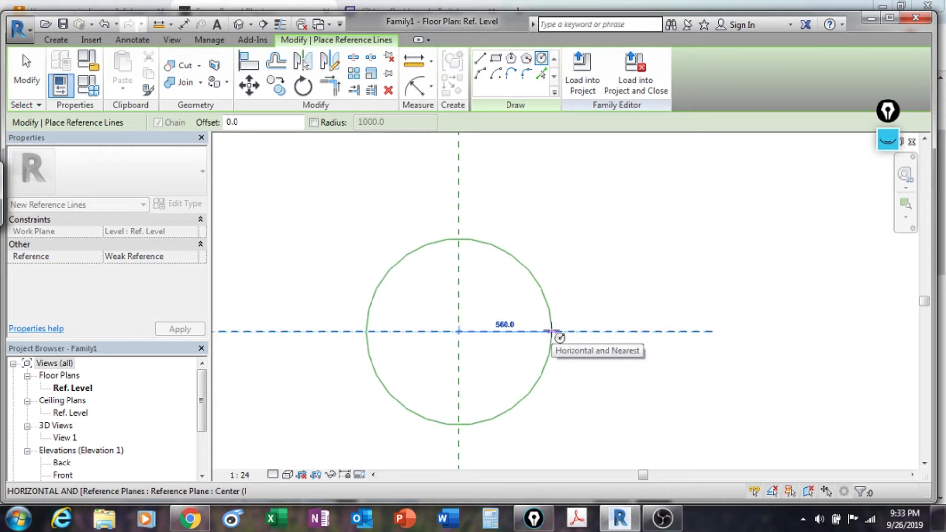
{"action": "scroll", "coordinate": [553, 331], "scroll_direction": "up", "scroll_amount": 2}
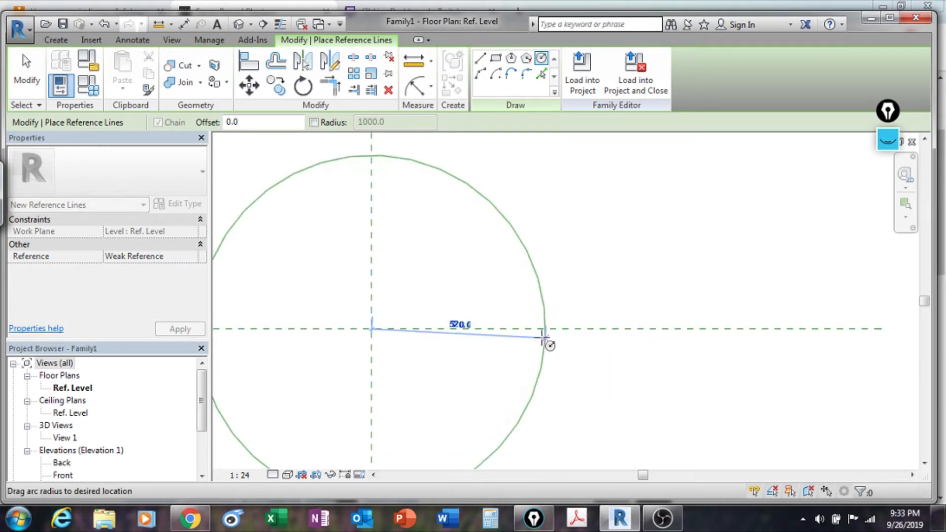
{"action": "scroll", "coordinate": [443, 344], "scroll_direction": "up", "scroll_amount": 1}
{"action": "middle_click_drag", "start_coordinate": [426, 343], "coordinate": [578, 321]}
{"action": "scroll", "coordinate": [579, 320], "scroll_direction": "up", "scroll_amount": 1}
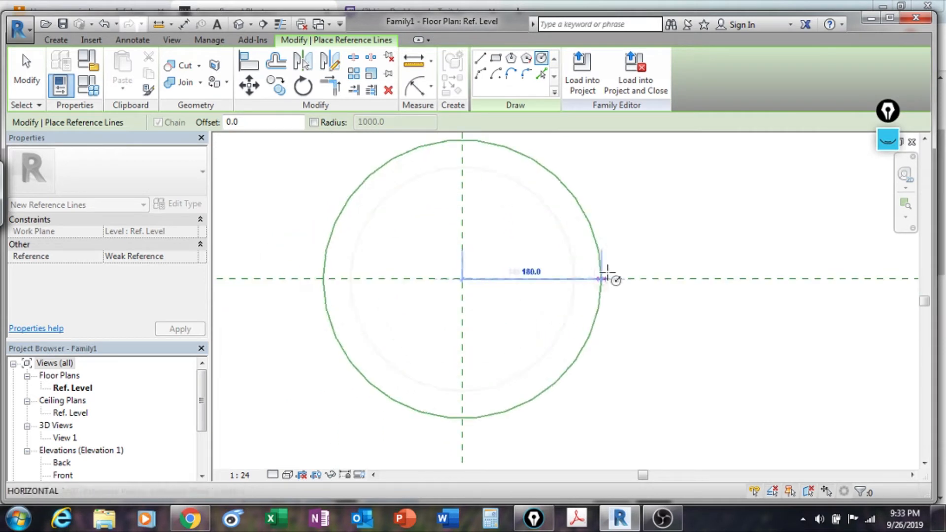
{"action": "scroll", "coordinate": [537, 293], "scroll_direction": "up", "scroll_amount": 1}
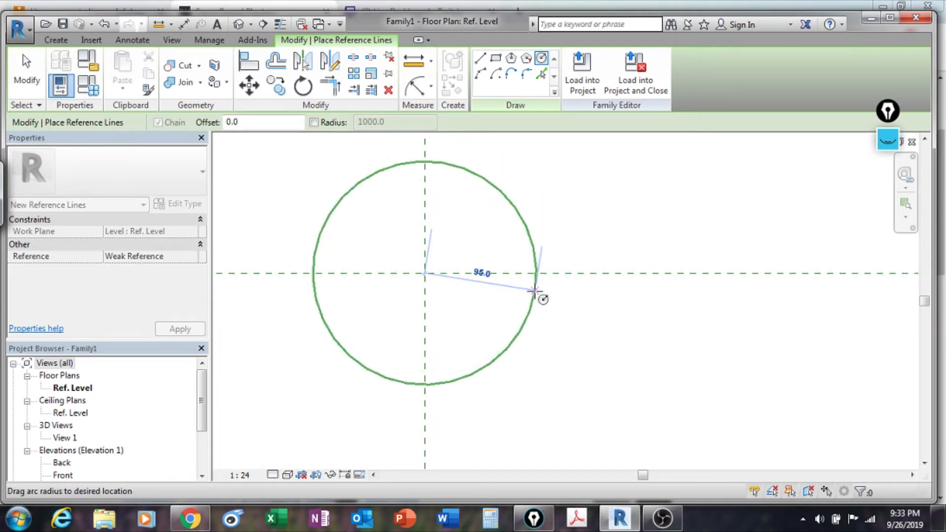
{"action": "left_click", "coordinate": [552, 272]}
{"action": "key", "text": "Escape"}
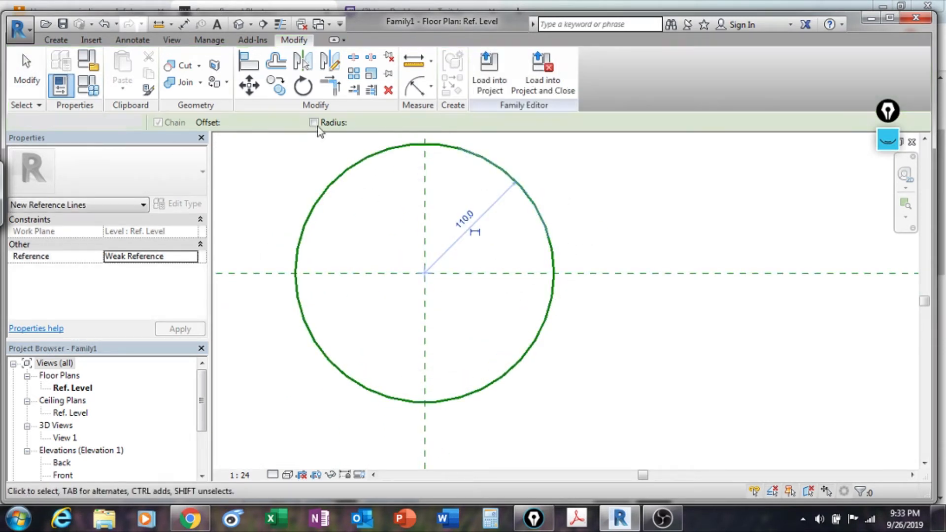
Set the reference circle's radius to 225 mm and deselect it
{"action": "left_click", "coordinate": [515, 192]}
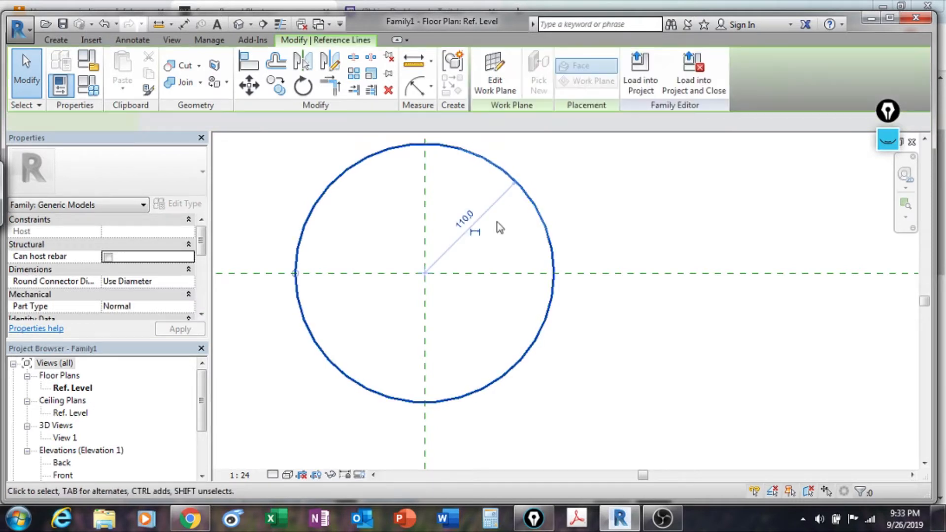
{"action": "left_click", "coordinate": [461, 215]}
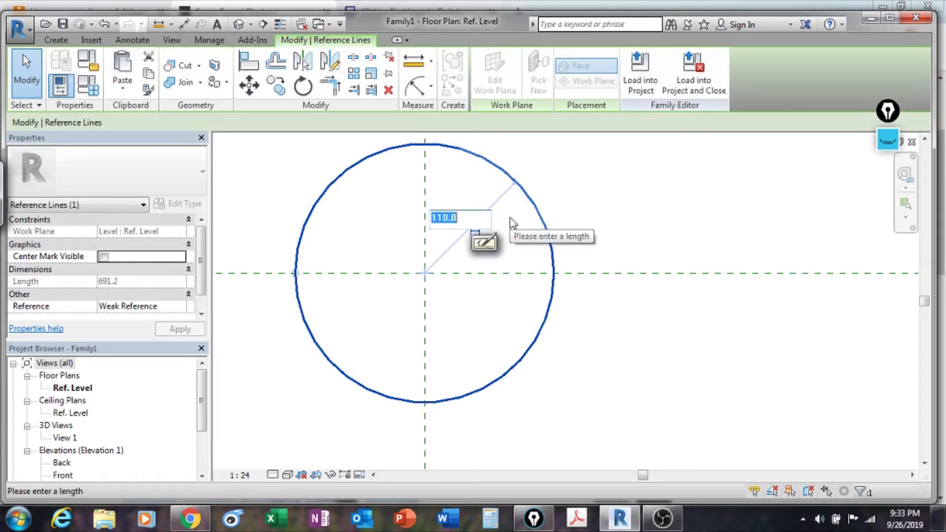
{"action": "type", "text": "225"}
{"action": "key", "text": "Return"}
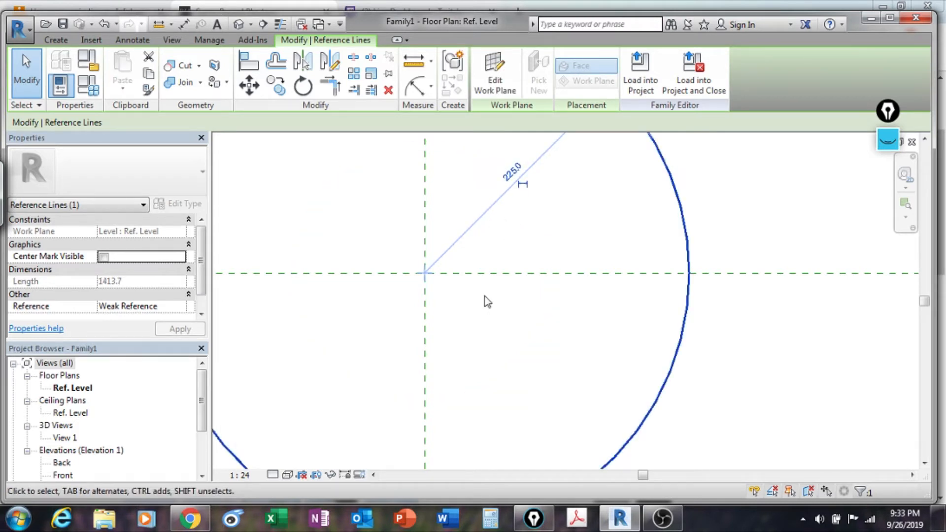
{"action": "scroll", "coordinate": [517, 321], "scroll_direction": "down", "scroll_amount": 5}
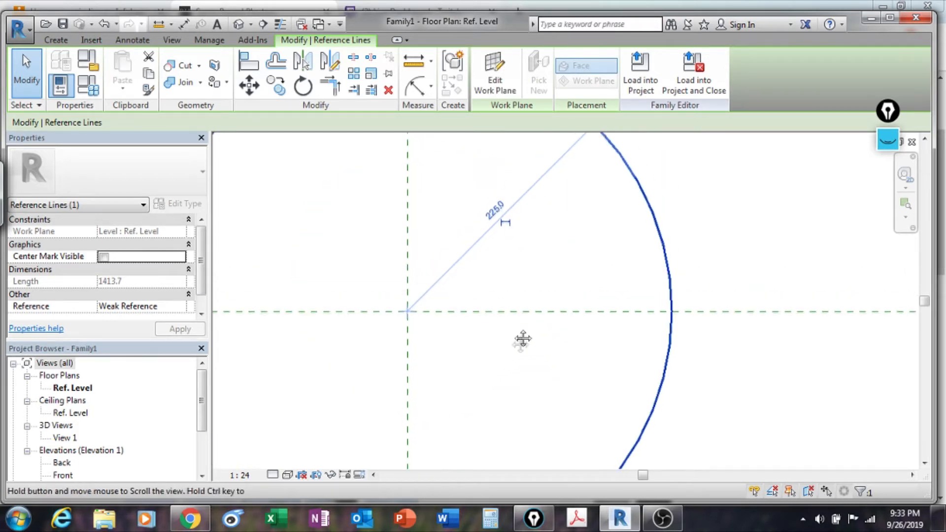
{"action": "left_click", "coordinate": [677, 223]}
Draw a second, concentric reference-line circle with a 125 mm radius at the intersection of the reference planes
{"action": "middle_click_drag", "start_coordinate": [659, 308], "coordinate": [599, 314]}
{"action": "scroll", "coordinate": [468, 280], "scroll_direction": "up", "scroll_amount": 3}
{"action": "middle_click_drag", "start_coordinate": [472, 279], "coordinate": [512, 268]}
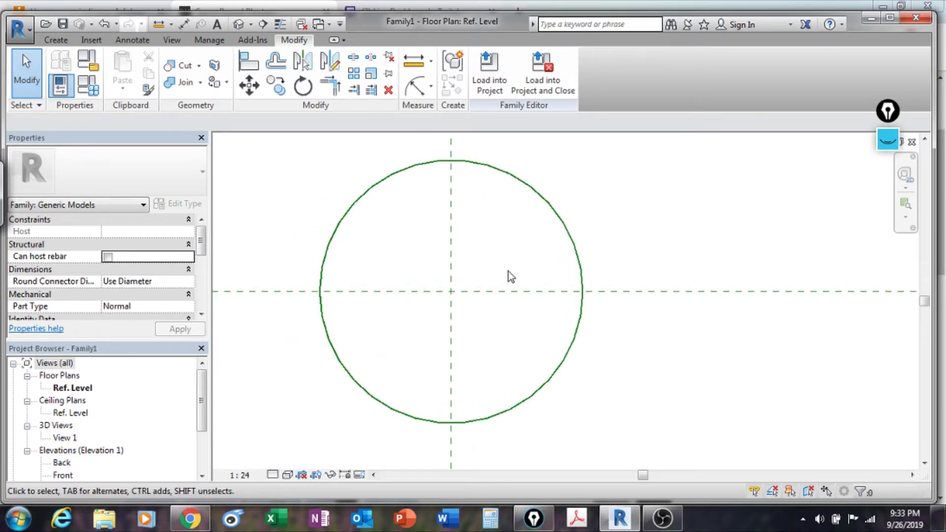
{"action": "left_click", "coordinate": [56, 40]}
{"action": "left_click", "coordinate": [677, 69]}
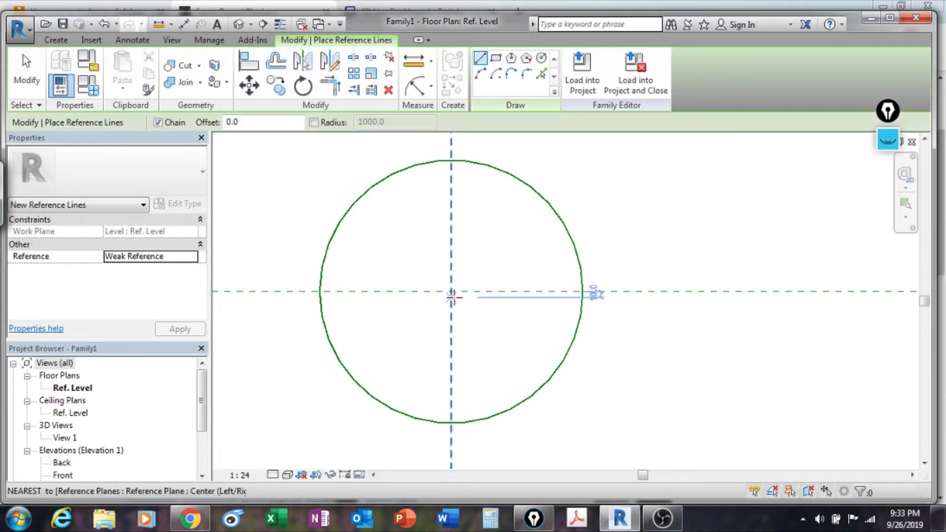
{"action": "left_click", "coordinate": [451, 292]}
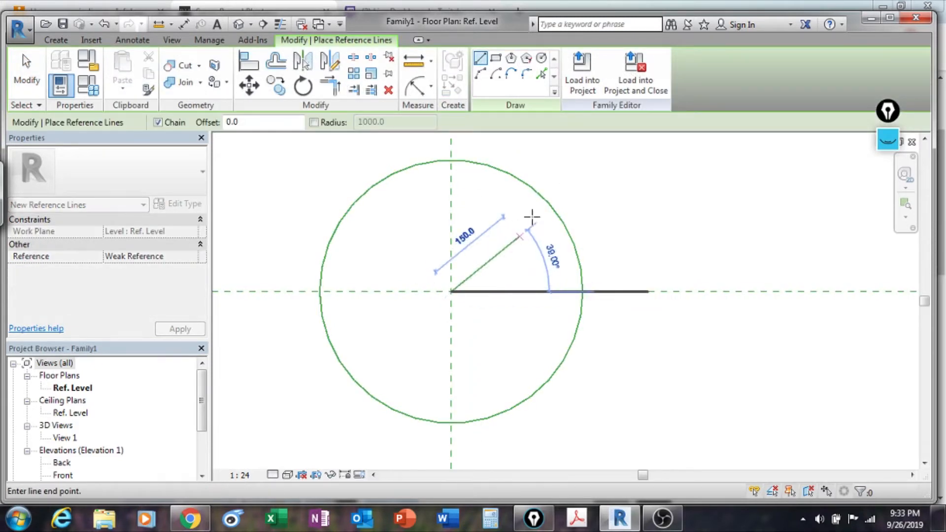
{"action": "left_click", "coordinate": [540, 59]}
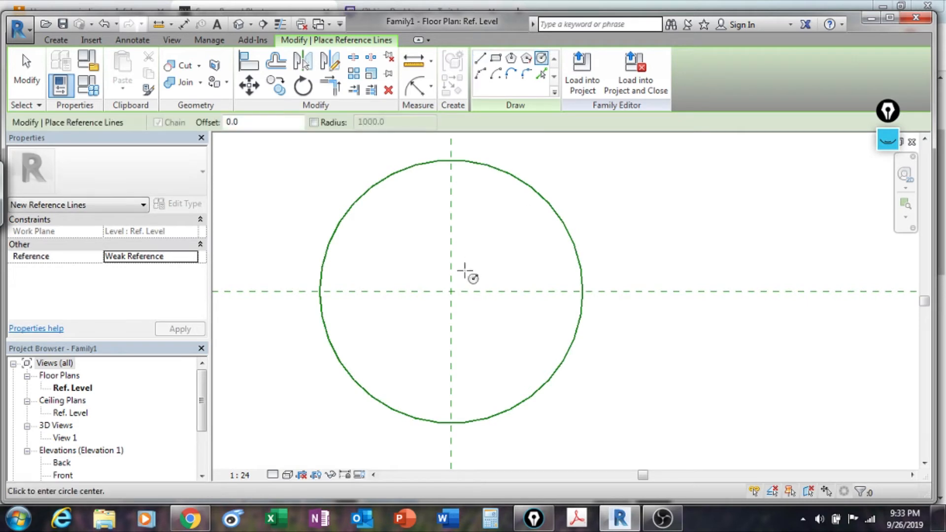
{"action": "left_click", "coordinate": [451, 291]}
{"action": "type", "text": "125"}
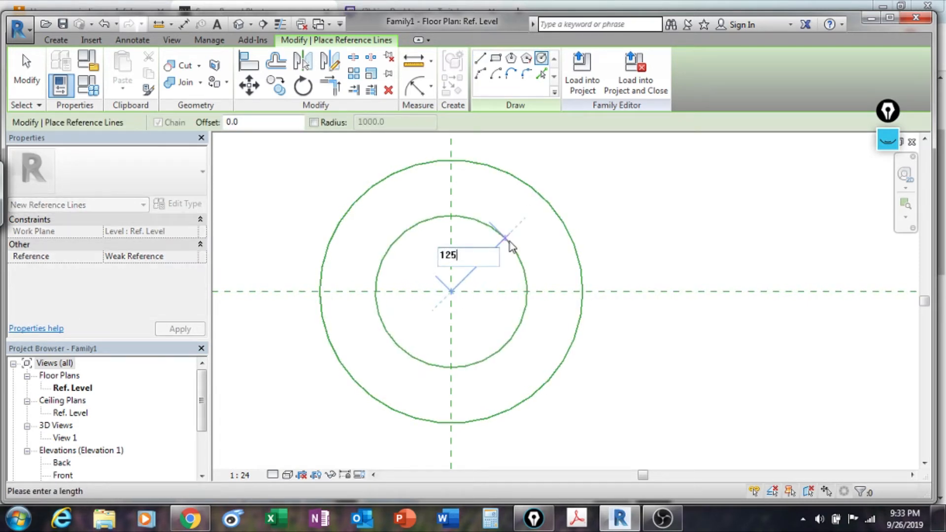
{"action": "key", "text": "Return"}
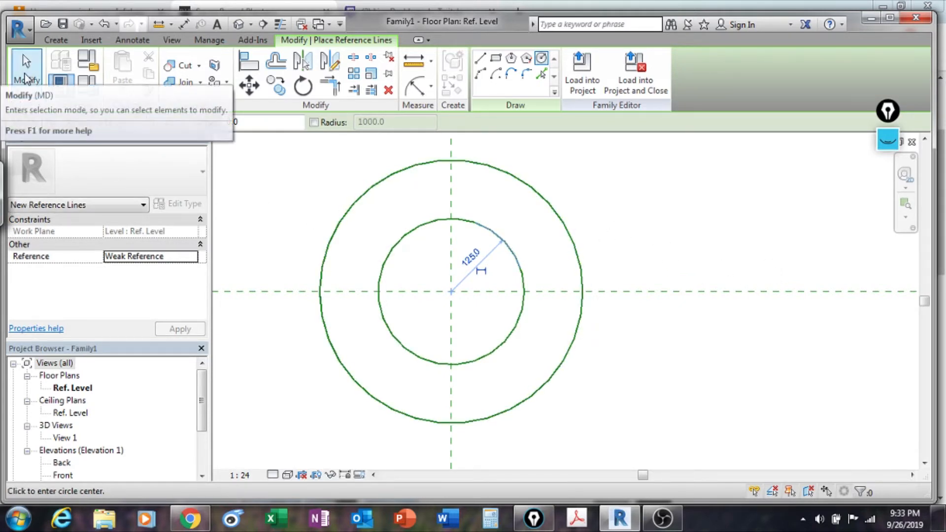
{"action": "left_click", "coordinate": [26, 69]}
Maximize the program window
{"action": "middle_click_drag", "start_coordinate": [714, 264], "coordinate": [717, 235]}
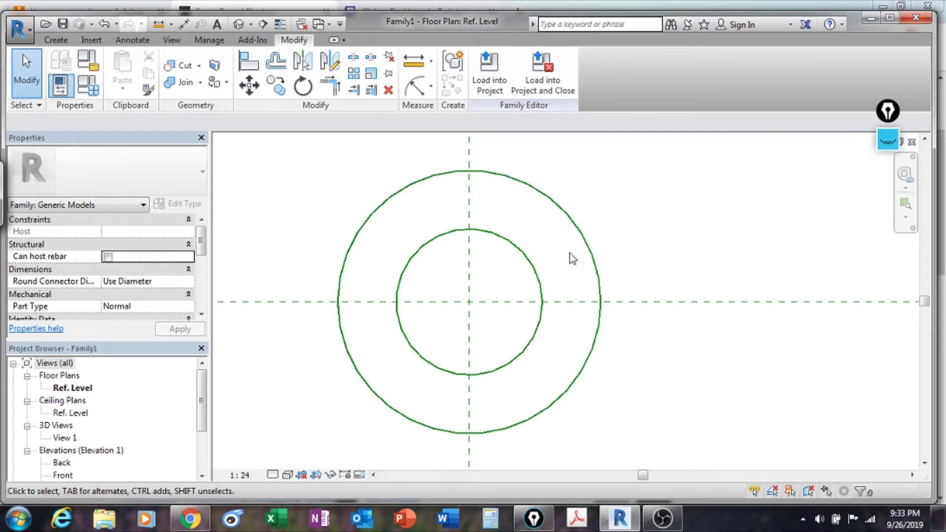
{"action": "scroll", "coordinate": [553, 263], "scroll_direction": "up", "scroll_amount": 3}
{"action": "middle_click_drag", "start_coordinate": [564, 267], "coordinate": [575, 276]}
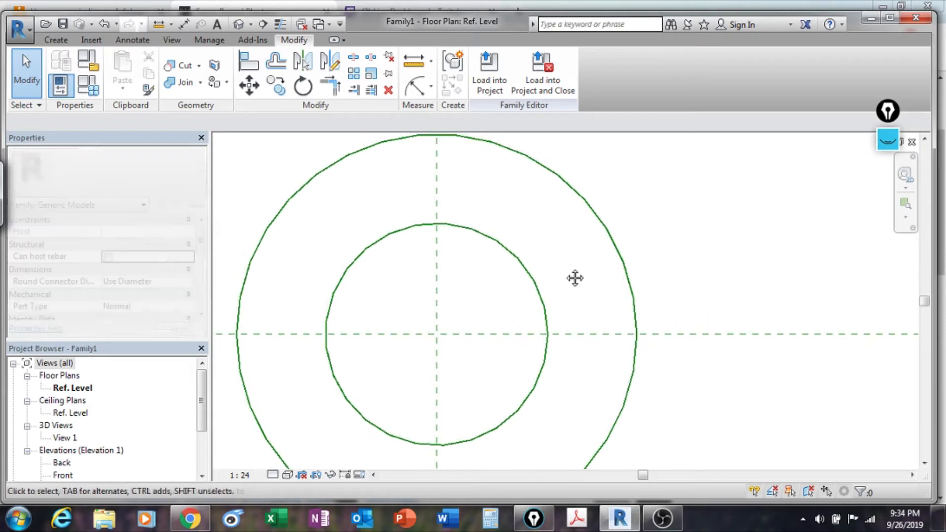
{"action": "scroll", "coordinate": [574, 276], "scroll_direction": "down", "scroll_amount": 1}
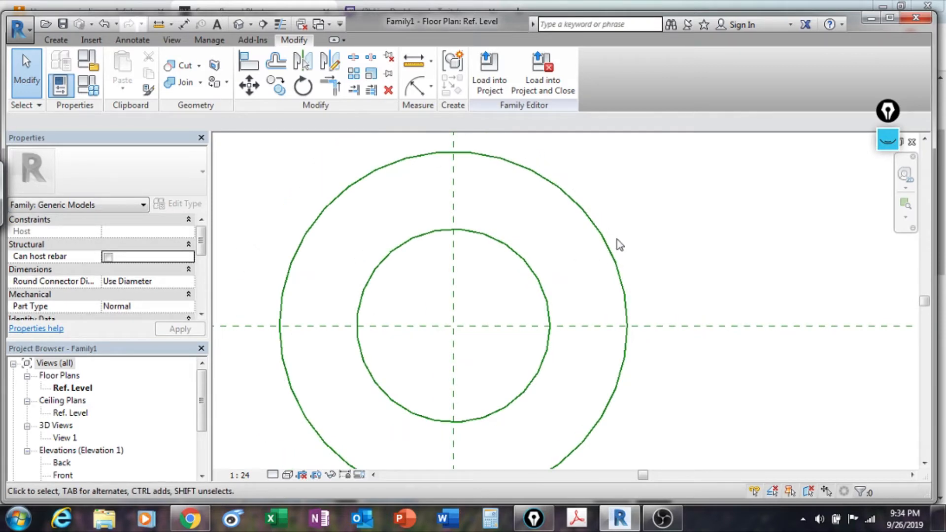
{"action": "left_click", "coordinate": [890, 18]}
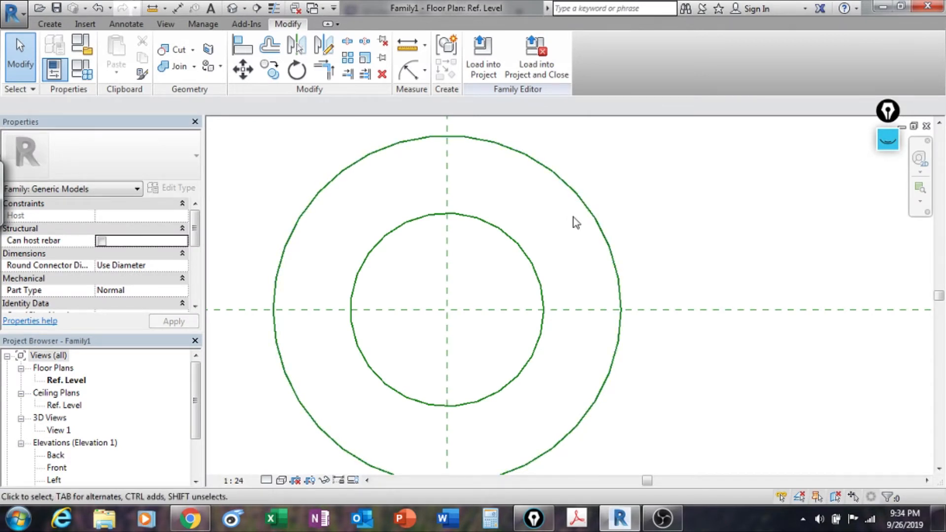
Create reference-line circles offset 20 mm inward from both existing circles by picking them
{"action": "left_click", "coordinate": [49, 25]}
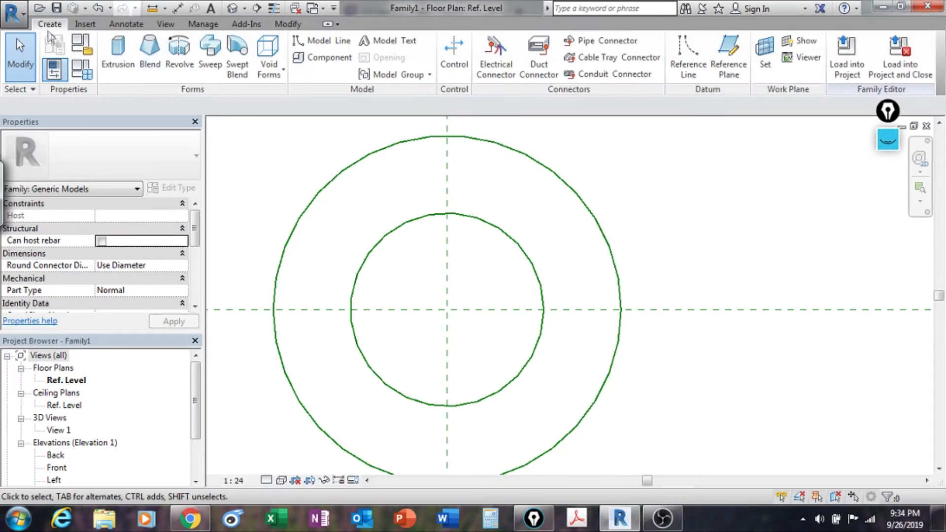
{"action": "left_click", "coordinate": [689, 58]}
{"action": "left_click", "coordinate": [535, 42]}
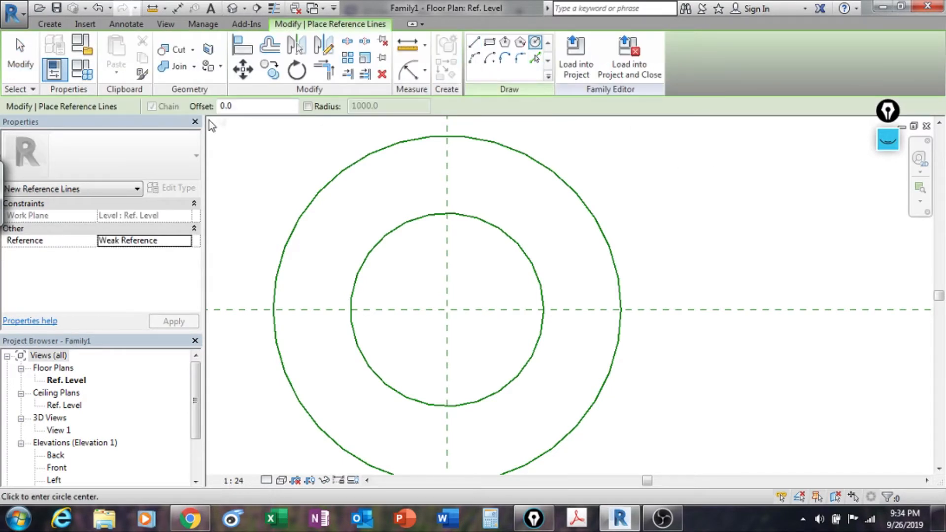
{"action": "double_click", "coordinate": [238, 104]}
{"action": "type", "text": "2"}
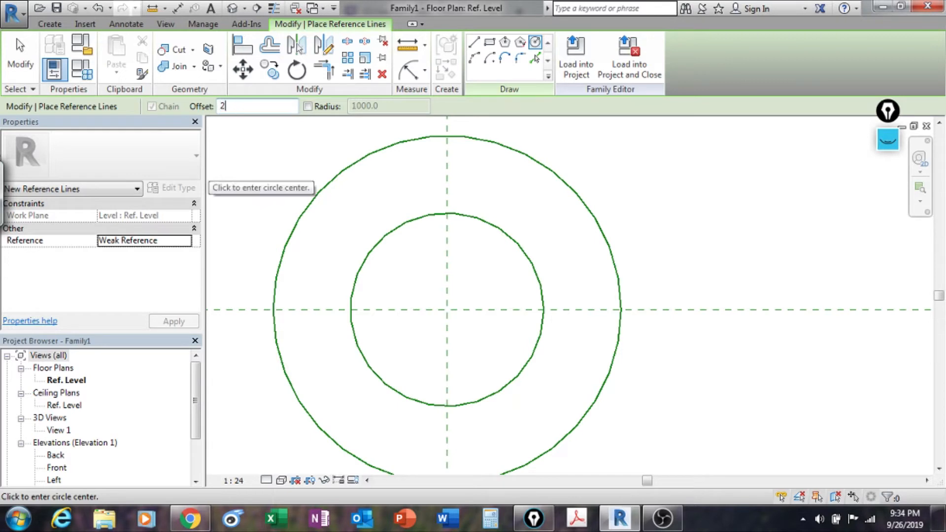
{"action": "double_click", "coordinate": [241, 106]}
{"action": "type", "text": "20"}
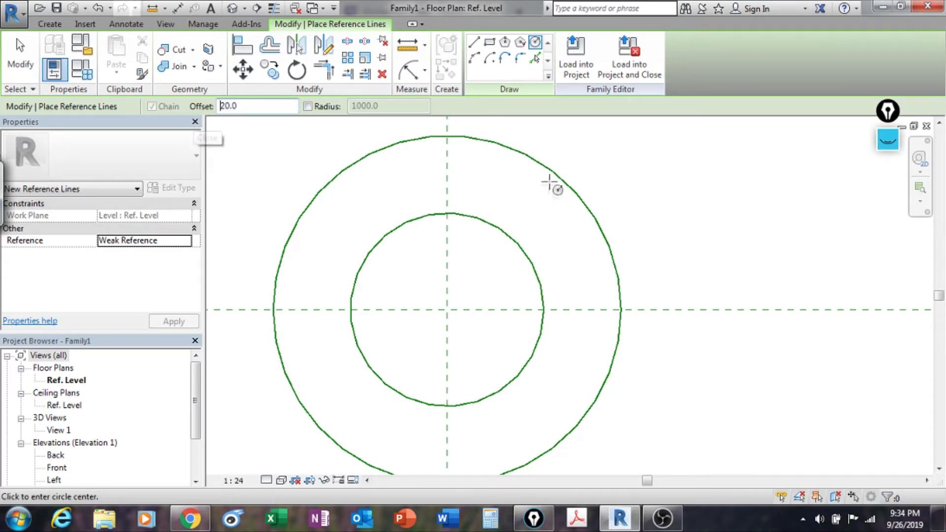
{"action": "left_click", "coordinate": [535, 58]}
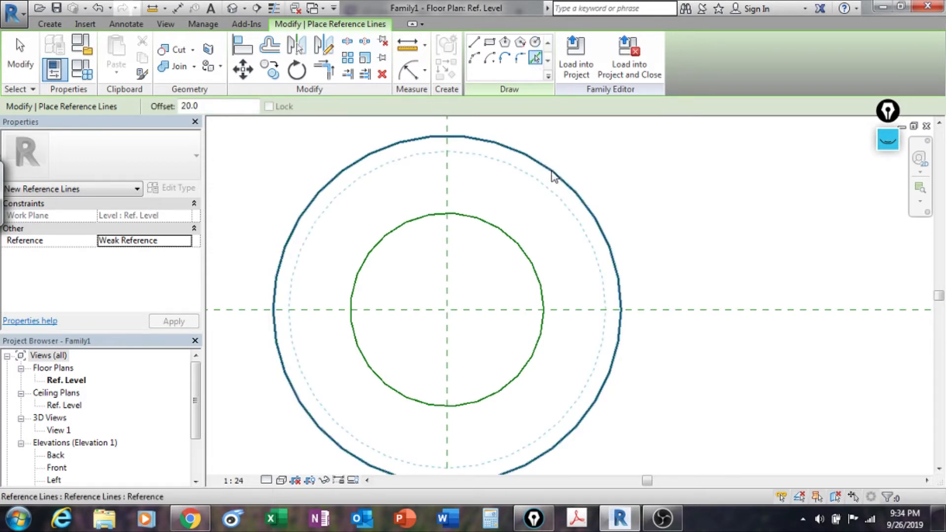
{"action": "left_click", "coordinate": [552, 176]}
{"action": "left_click", "coordinate": [517, 249]}
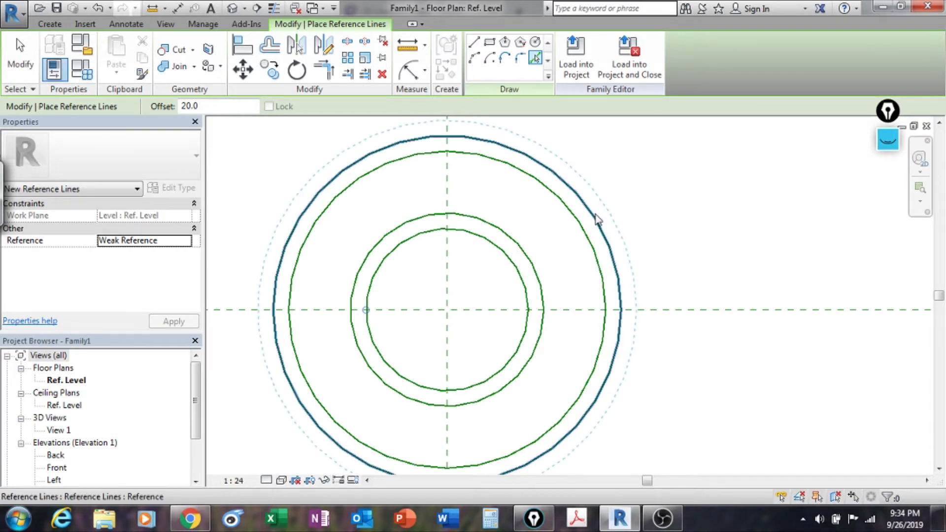
{"action": "key", "text": "Escape"}
{"action": "key", "text": "Escape"}
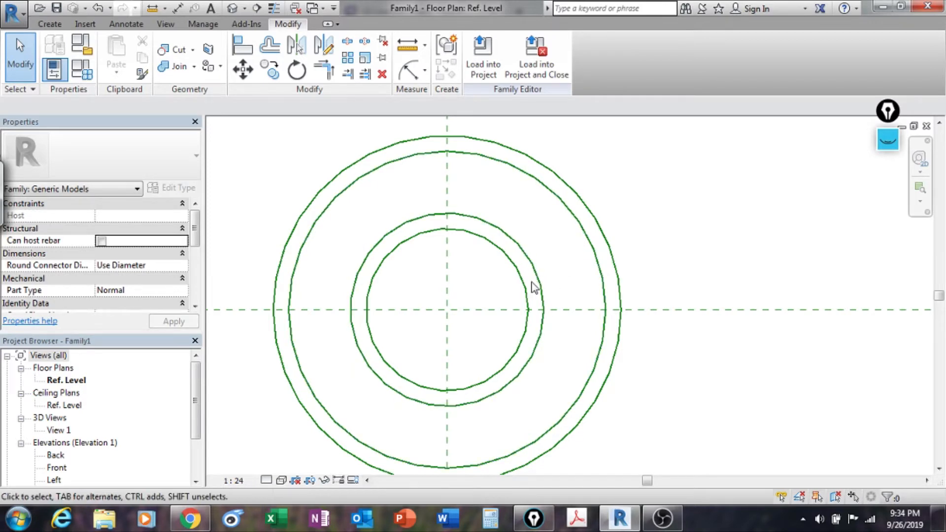
Open the Front elevation view and bring the reference level into view
{"action": "scroll", "coordinate": [537, 331], "scroll_direction": "down", "scroll_amount": 2}
{"action": "middle_click_drag", "start_coordinate": [542, 336], "coordinate": [621, 319]}
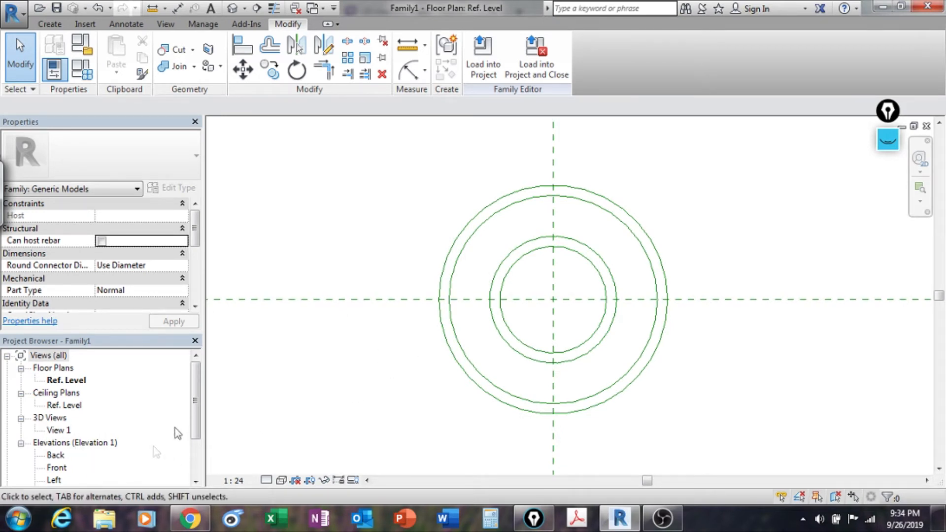
{"action": "double_click", "coordinate": [57, 468]}
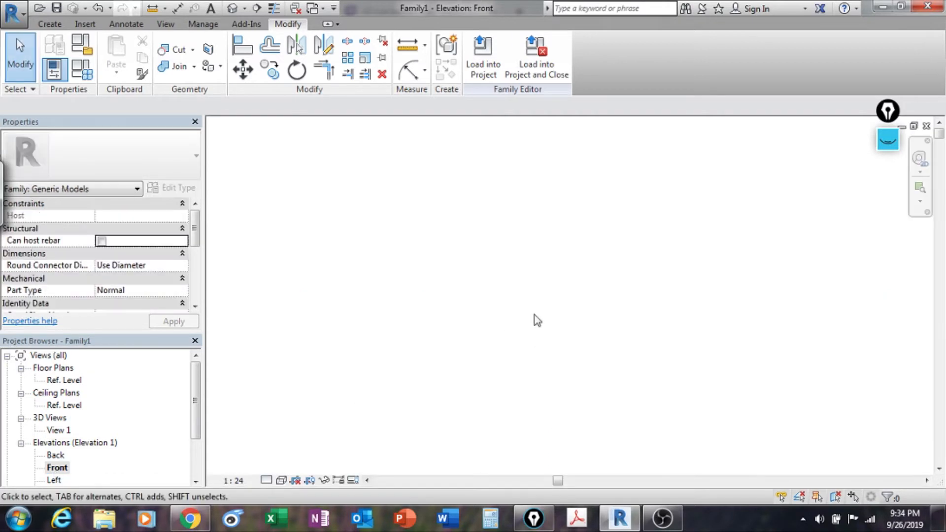
{"action": "middle_click", "coordinate": [495, 323]}
{"action": "middle_click", "coordinate": [495, 323]}
{"action": "scroll", "coordinate": [502, 400], "scroll_direction": "up", "scroll_amount": 3}
{"action": "middle_click_drag", "start_coordinate": [535, 351], "coordinate": [395, 418]}
{"action": "scroll", "coordinate": [398, 422], "scroll_direction": "down", "scroll_amount": 1}
Set the Front elevation's view scale to 1:10
{"action": "left_click", "coordinate": [233, 480]}
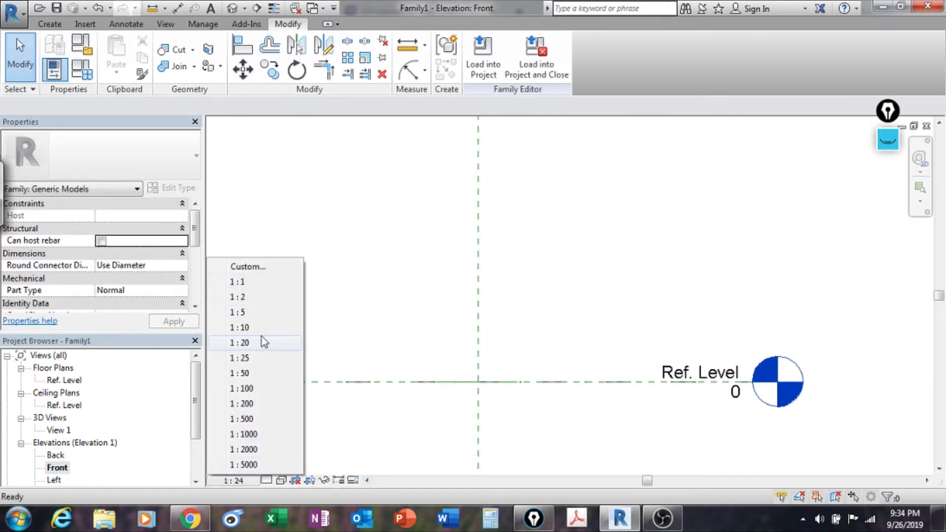
{"action": "left_click", "coordinate": [239, 327]}
{"action": "middle_click_drag", "start_coordinate": [622, 261], "coordinate": [627, 313]}
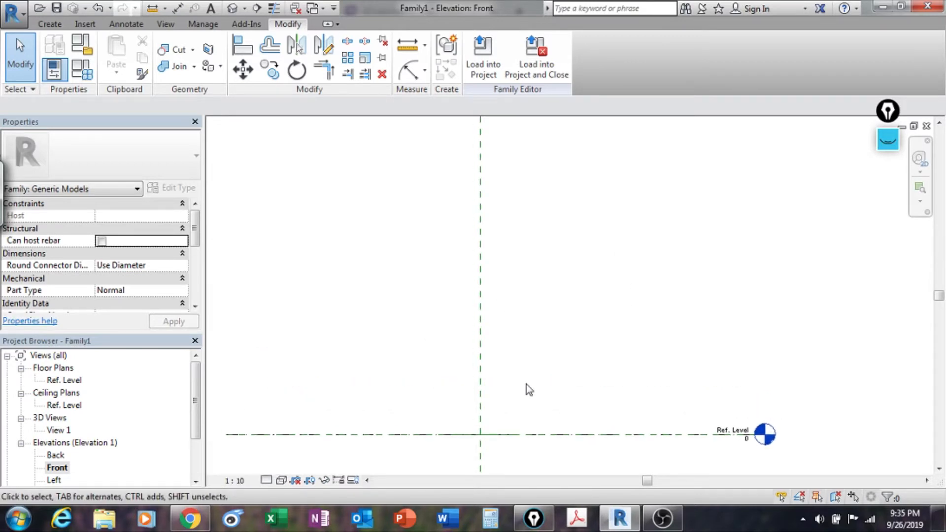
{"action": "middle_click_drag", "start_coordinate": [470, 402], "coordinate": [492, 374]}
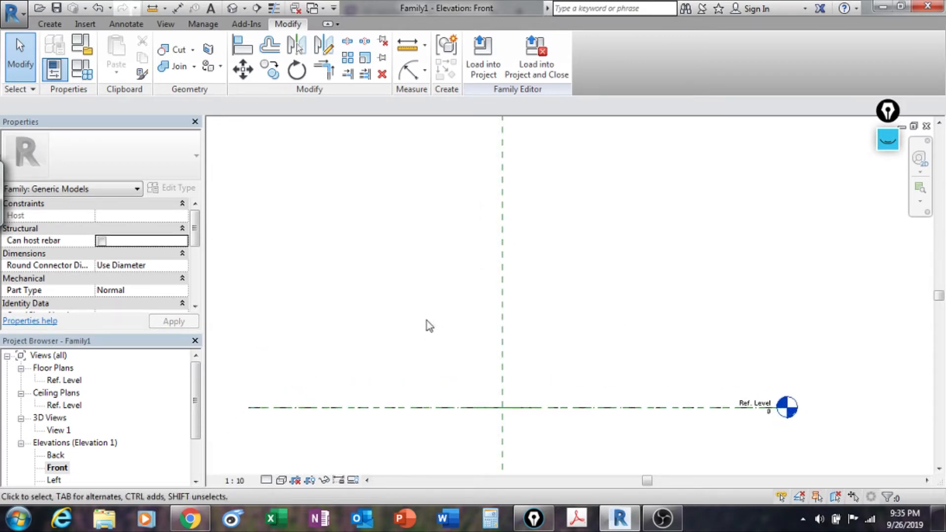
Create a horizontal reference plane 450 mm above the Ref. Level by picking the level line with an offset
{"action": "left_click", "coordinate": [52, 24]}
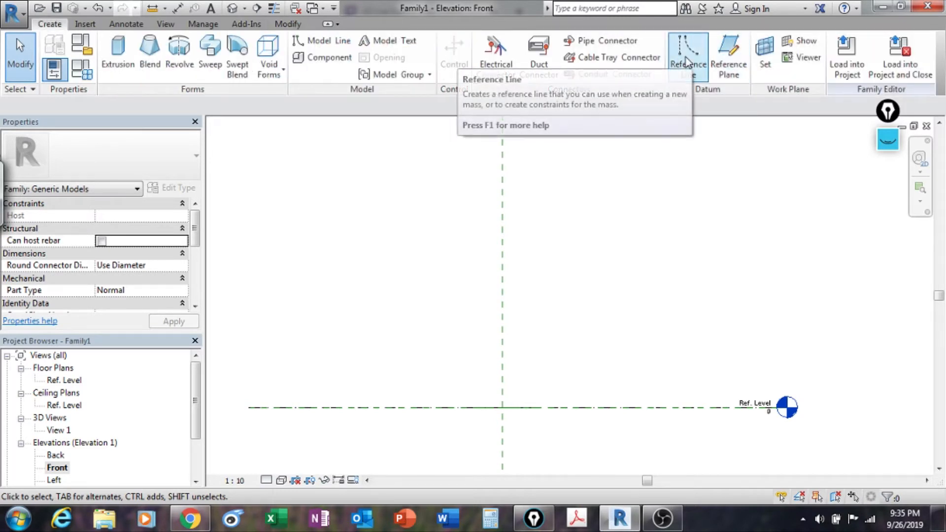
{"action": "left_click", "coordinate": [729, 55]}
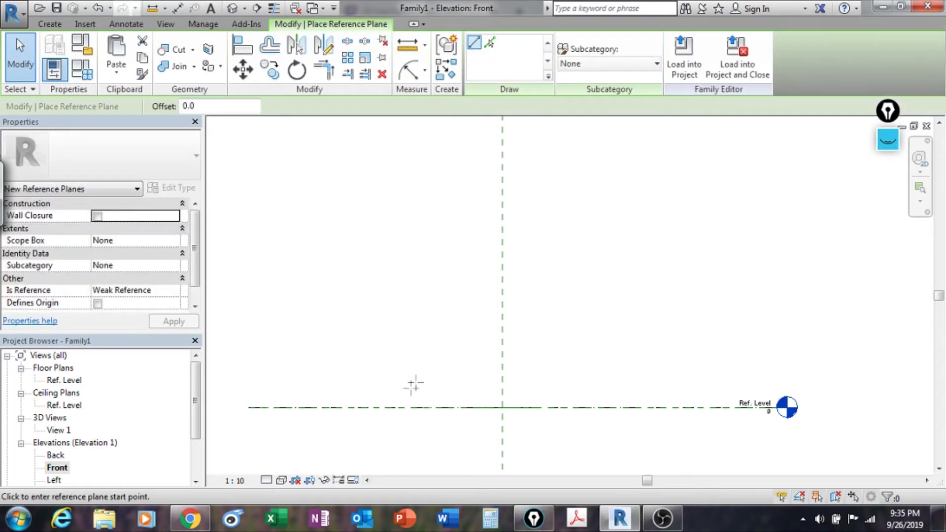
{"action": "left_click", "coordinate": [206, 106]}
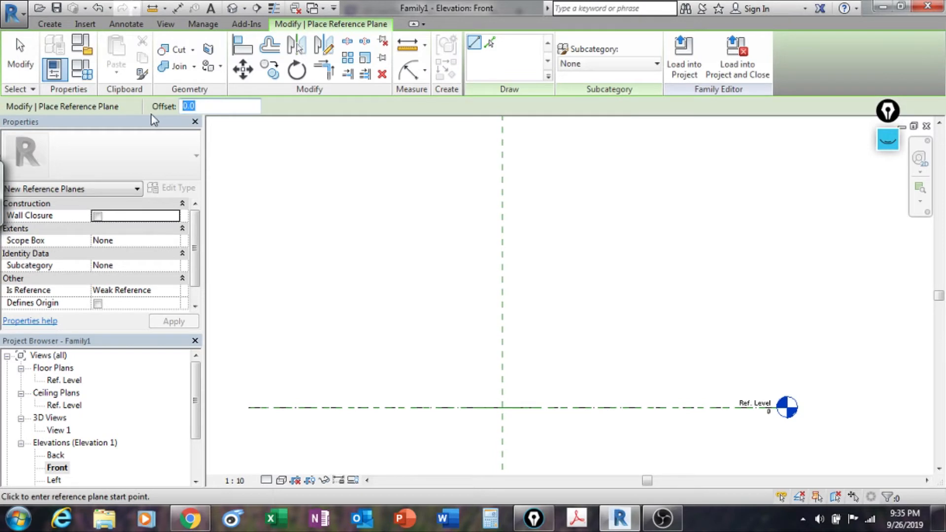
{"action": "type", "text": "450"}
{"action": "left_click", "coordinate": [489, 42]}
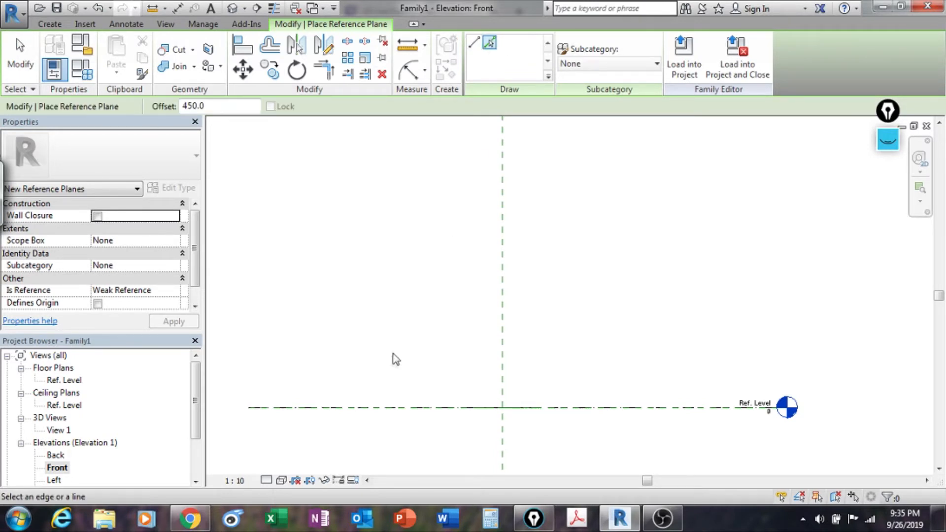
{"action": "left_click", "coordinate": [382, 408]}
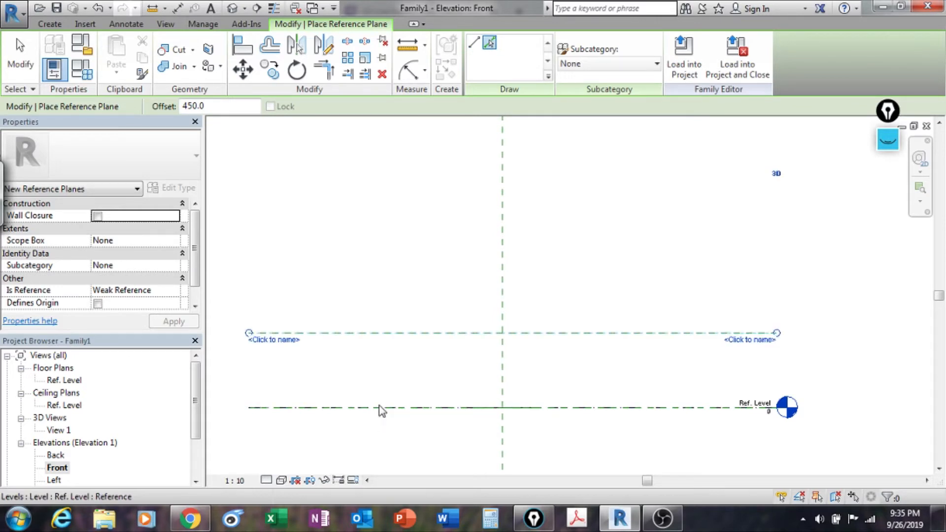
Name the new upper reference plane "top planter"
{"action": "scroll", "coordinate": [571, 326], "scroll_direction": "up", "scroll_amount": 2}
{"action": "middle_click_drag", "start_coordinate": [585, 329], "coordinate": [506, 233]}
{"action": "left_click", "coordinate": [787, 253]}
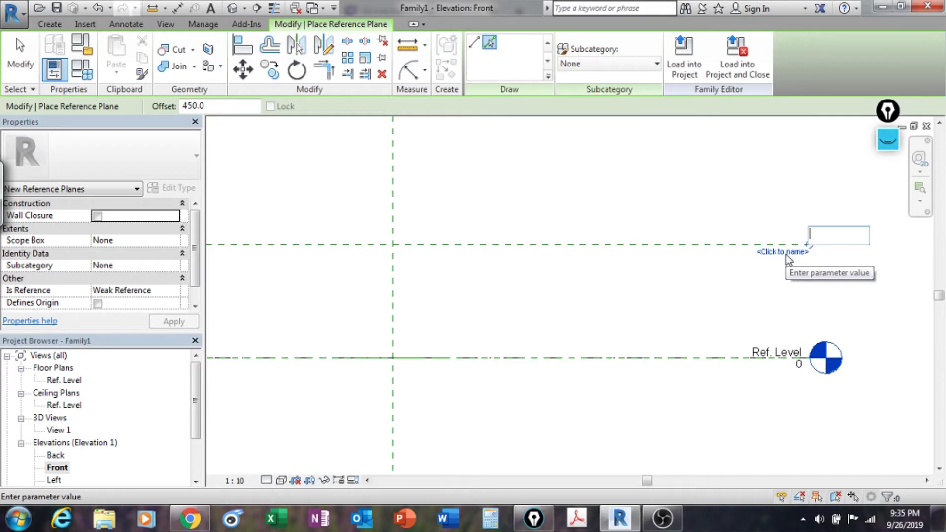
{"action": "type", "text": "top "}
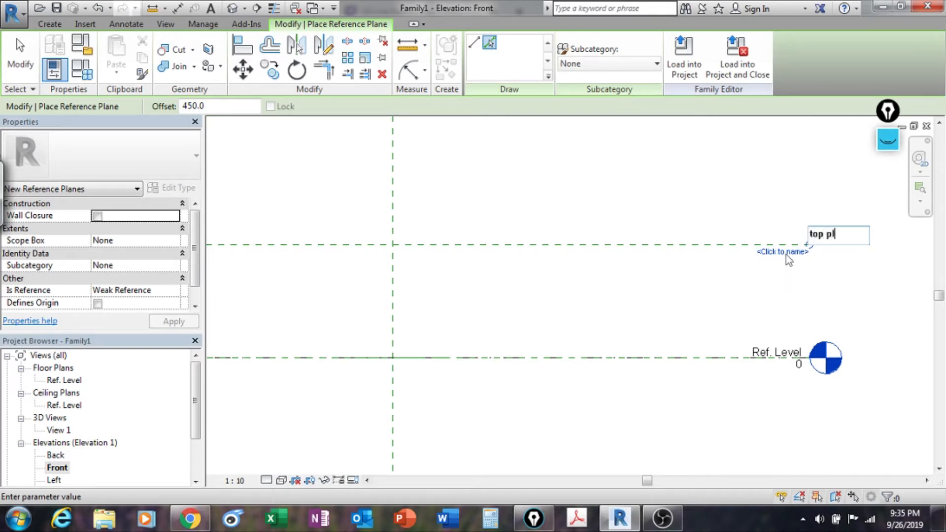
{"action": "type", "text": "planter"}
{"action": "key", "text": "Return"}
Create another reference plane 40 mm above the Ref. Level by picking the level line, and end the command
{"action": "middle_click_drag", "start_coordinate": [551, 270], "coordinate": [649, 269]}
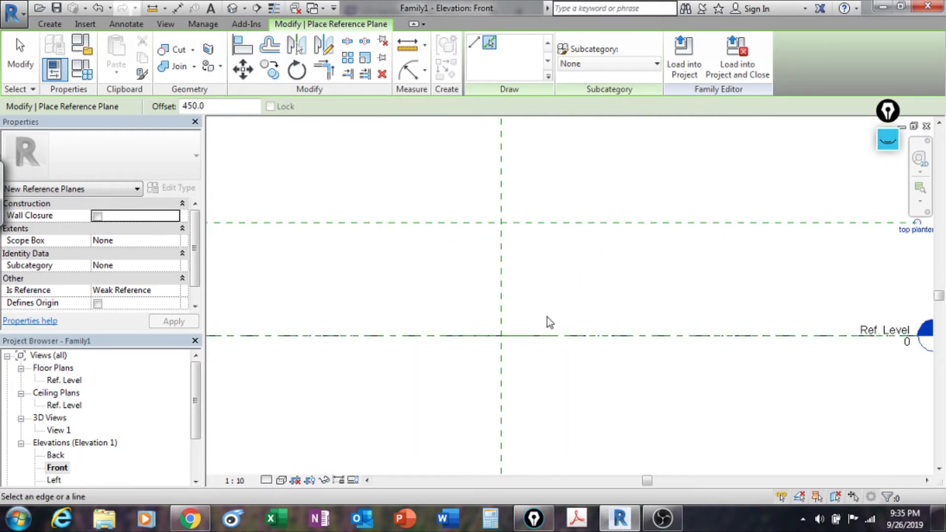
{"action": "middle_click_drag", "start_coordinate": [409, 329], "coordinate": [507, 309]}
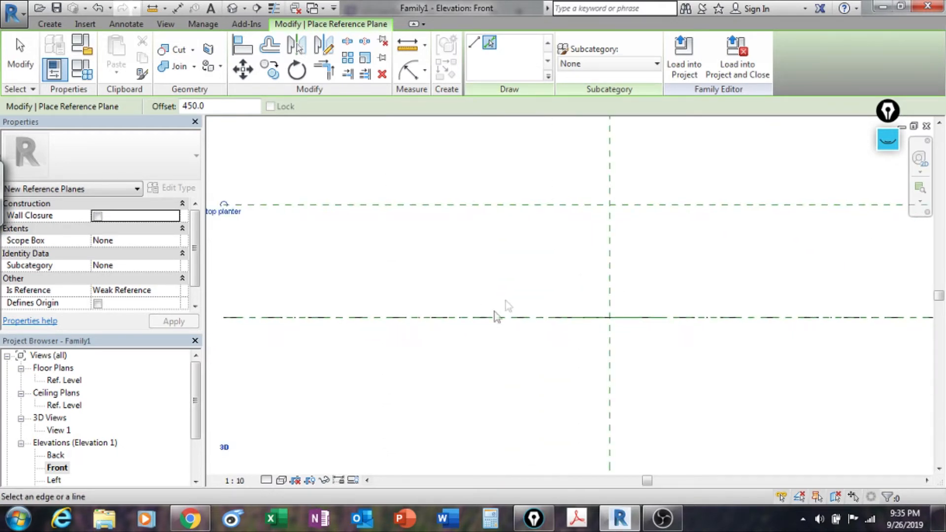
{"action": "double_click", "coordinate": [218, 105]}
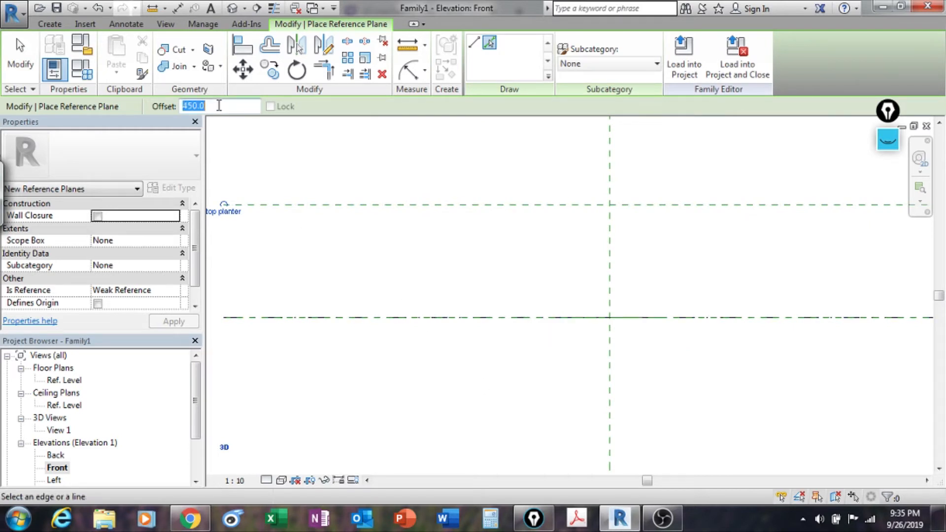
{"action": "type", "text": "40.0"}
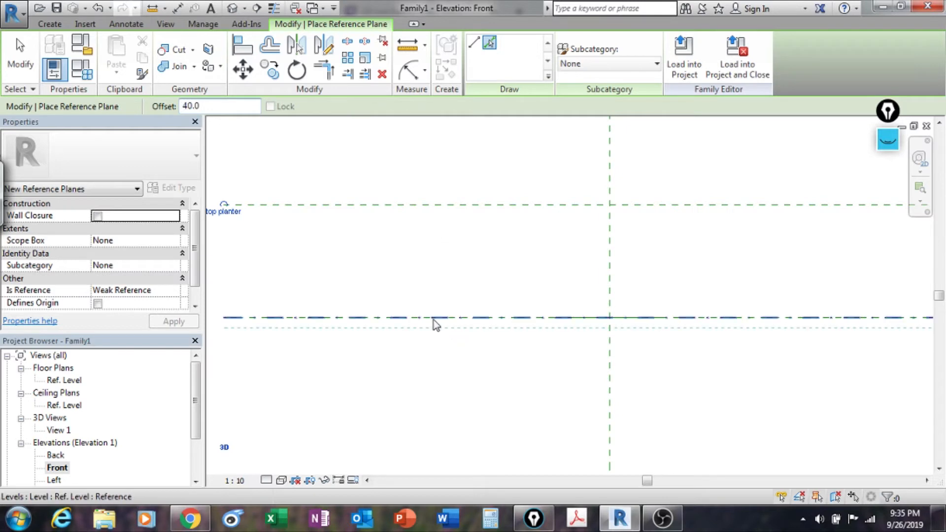
{"action": "left_click", "coordinate": [430, 317]}
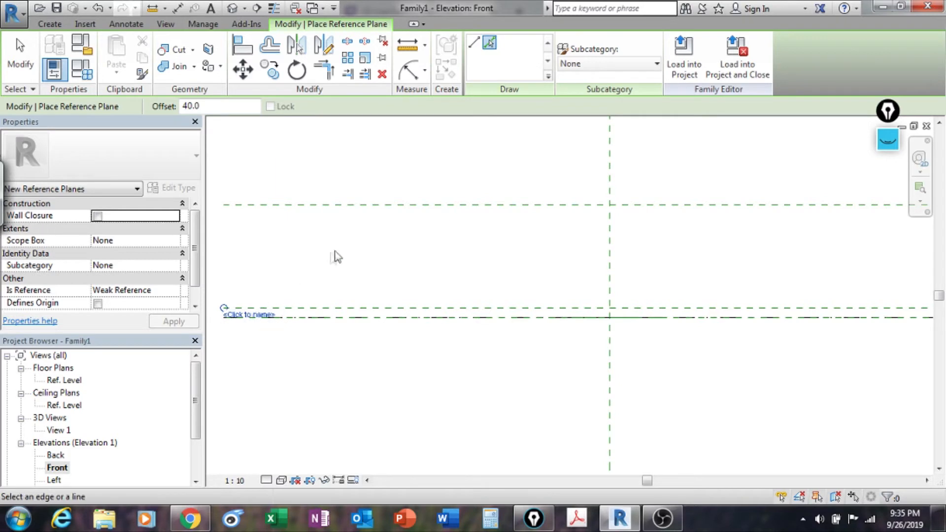
{"action": "left_click", "coordinate": [17, 61]}
Open the Ref. Level floor plan with free space beside the concentric circles
{"action": "scroll", "coordinate": [429, 266], "scroll_direction": "down", "scroll_amount": 2}
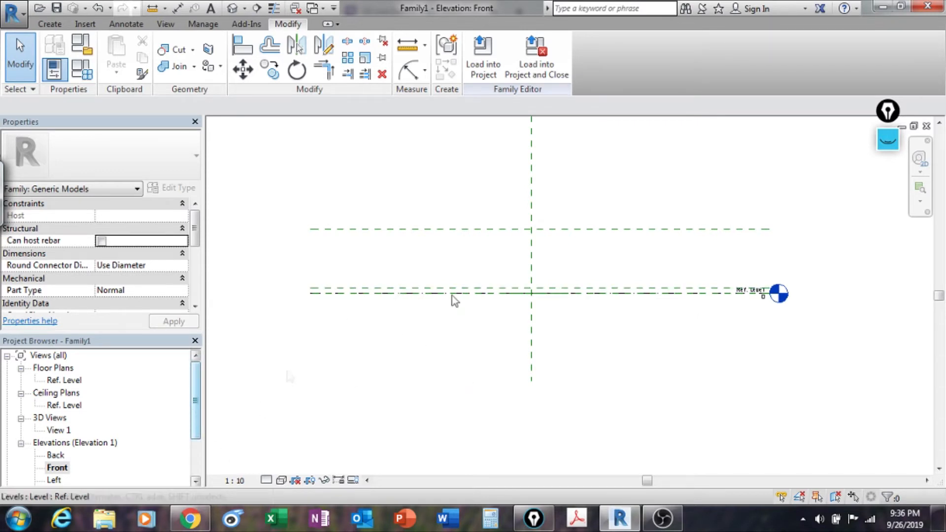
{"action": "scroll", "coordinate": [553, 255], "scroll_direction": "up", "scroll_amount": 4}
{"action": "middle_click_drag", "start_coordinate": [593, 251], "coordinate": [476, 264]}
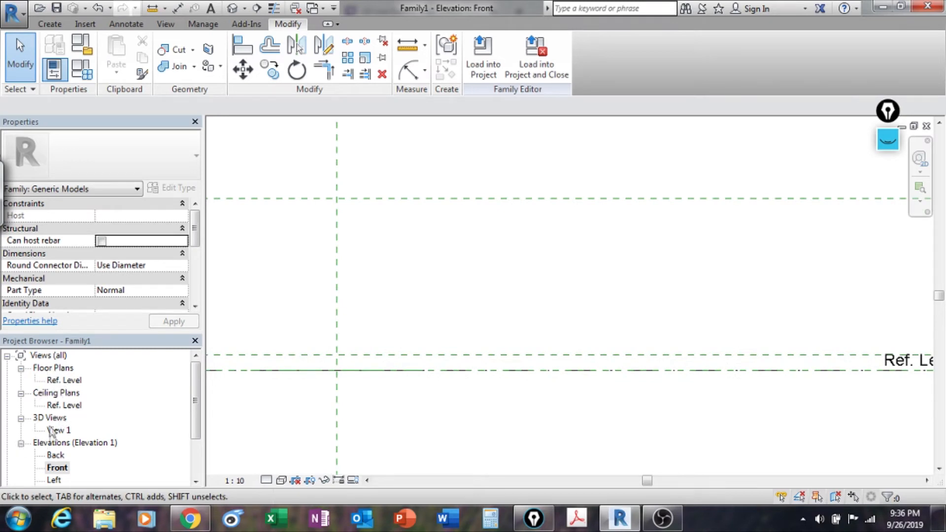
{"action": "double_click", "coordinate": [63, 380]}
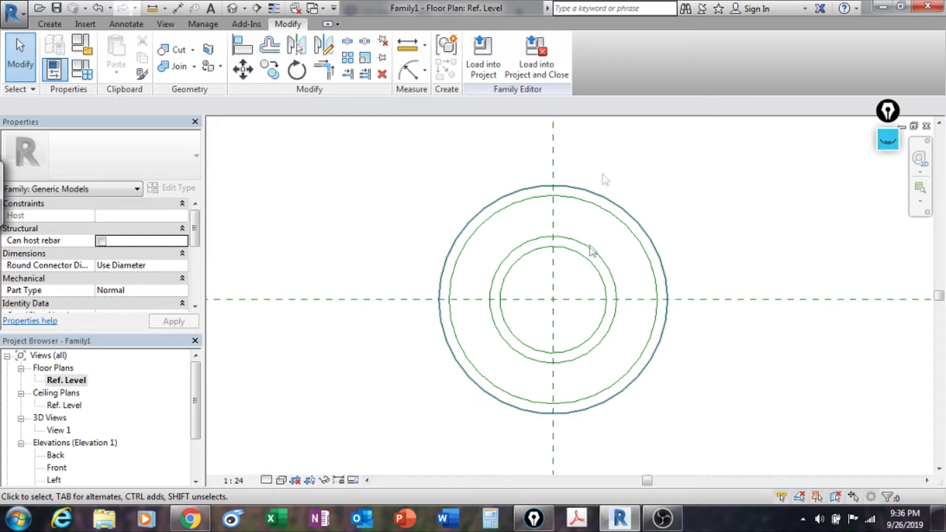
{"action": "middle_click_drag", "start_coordinate": [701, 288], "coordinate": [544, 281]}
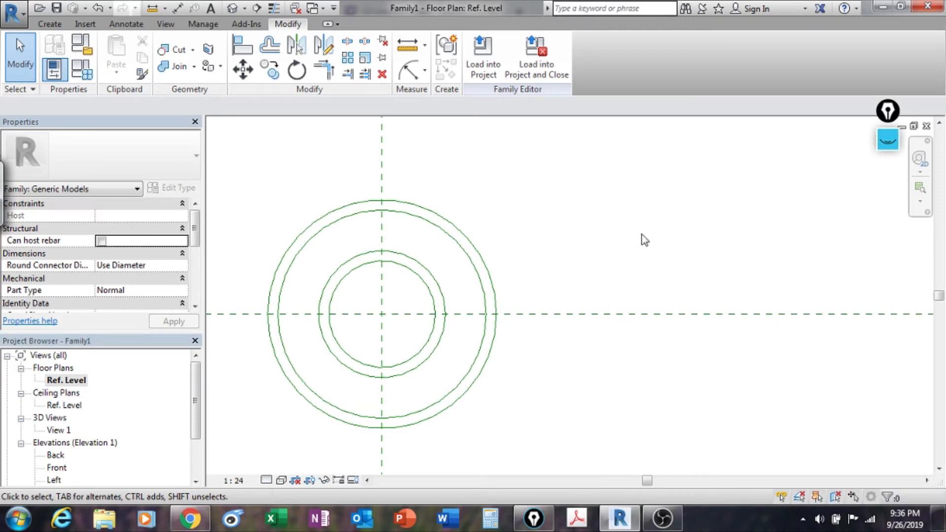
With the screen annotation pen in black, handwrite a numbered list beside the circles: 1 Ref/planes, 2 Parameters, 3 Geometry
{"action": "left_click_drag", "start_coordinate": [316, 88], "coordinate": [284, 76]}
{"action": "left_click", "coordinate": [285, 104]}
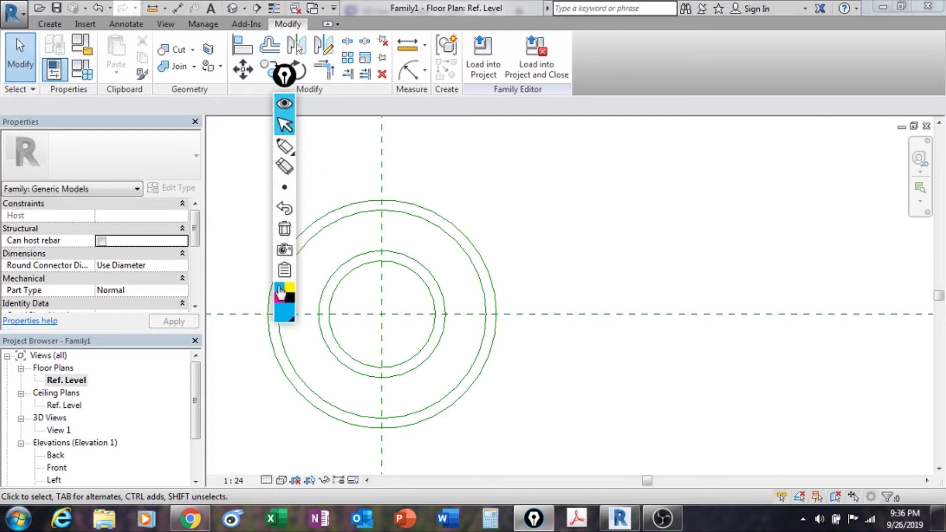
{"action": "left_click", "coordinate": [285, 146]}
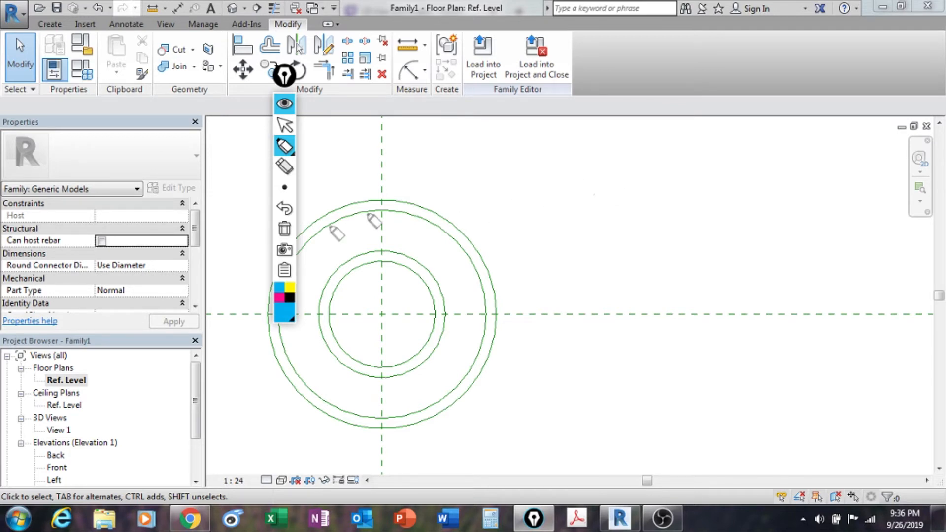
{"action": "left_click", "coordinate": [290, 297]}
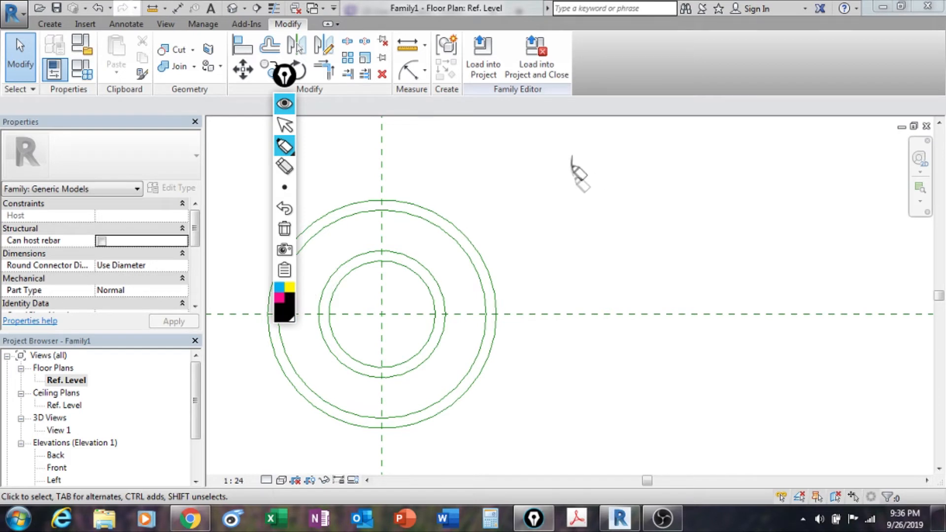
{"action": "left_click_drag", "start_coordinate": [571, 158], "coordinate": [563, 197]}
{"action": "mouse_move", "coordinate": [620, 155]}
{"action": "left_mouse_down"}
{"action": "mouse_move", "coordinate": [667, 181]}
{"action": "mouse_move", "coordinate": [708, 158]}
{"action": "mouse_move", "coordinate": [707, 179]}
{"action": "mouse_move", "coordinate": [795, 185]}
{"action": "left_mouse_up"}
{"action": "mouse_move", "coordinate": [542, 231]}
{"action": "left_mouse_down"}
{"action": "mouse_move", "coordinate": [556, 235]}
{"action": "mouse_move", "coordinate": [559, 255]}
{"action": "mouse_move", "coordinate": [628, 232]}
{"action": "mouse_move", "coordinate": [766, 228]}
{"action": "mouse_move", "coordinate": [771, 237]}
{"action": "left_mouse_up"}
{"action": "left_click_drag", "start_coordinate": [562, 282], "coordinate": [552, 320]}
{"action": "mouse_move", "coordinate": [608, 283]}
{"action": "left_mouse_down"}
{"action": "mouse_move", "coordinate": [619, 317]}
{"action": "mouse_move", "coordinate": [655, 302]}
{"action": "mouse_move", "coordinate": [749, 296]}
{"action": "mouse_move", "coordinate": [764, 308]}
{"action": "left_mouse_up"}
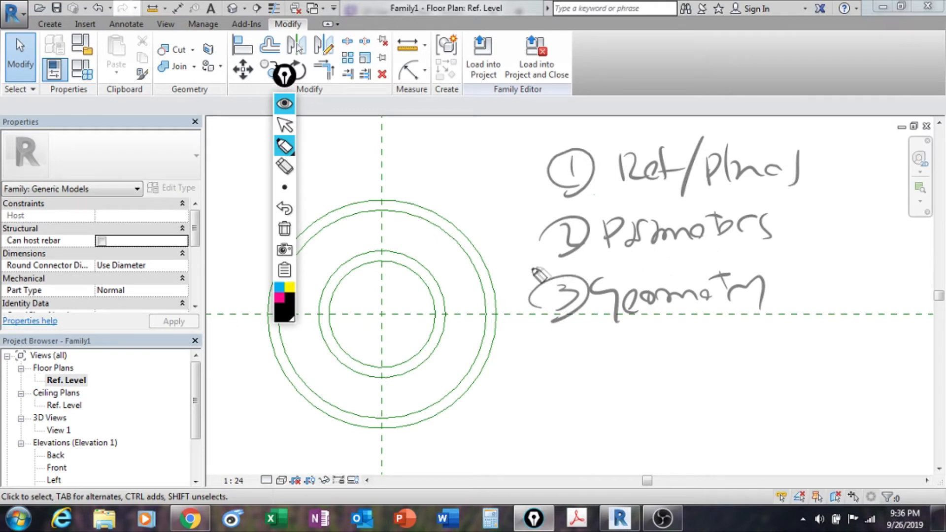
Underline "Parameters" and annotate the list with linking arrows and a padlock between the reference planes, parameters and geometry
{"action": "left_click_drag", "start_coordinate": [562, 257], "coordinate": [766, 250]}
{"action": "mouse_move", "coordinate": [540, 257]}
{"action": "left_mouse_down"}
{"action": "mouse_move", "coordinate": [534, 172]}
{"action": "mouse_move", "coordinate": [550, 178]}
{"action": "left_mouse_up"}
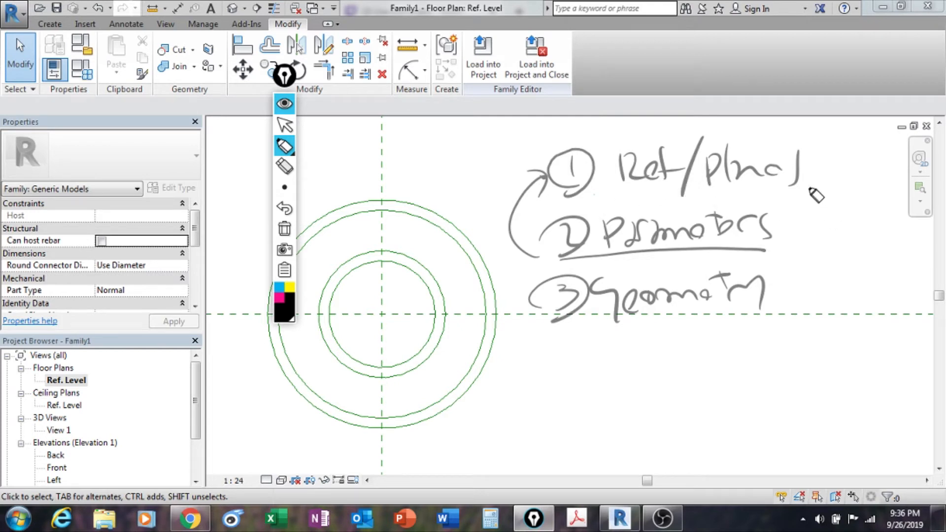
{"action": "left_click_drag", "start_coordinate": [808, 172], "coordinate": [824, 206]}
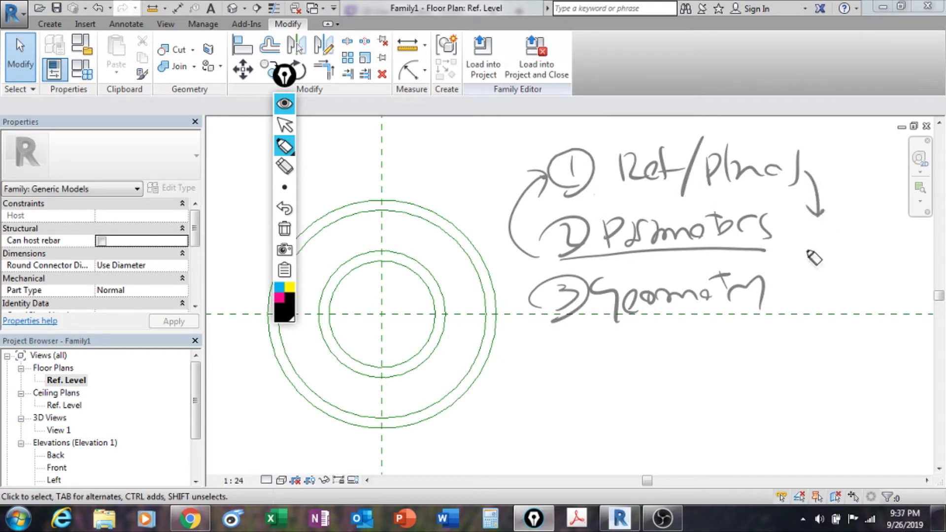
{"action": "mouse_move", "coordinate": [795, 256]}
{"action": "left_mouse_down"}
{"action": "mouse_move", "coordinate": [830, 258]}
{"action": "mouse_move", "coordinate": [822, 282]}
{"action": "mouse_move", "coordinate": [830, 253]}
{"action": "left_mouse_up"}
{"action": "mouse_move", "coordinate": [813, 264]}
{"action": "left_mouse_down"}
{"action": "mouse_move", "coordinate": [814, 276]}
{"action": "mouse_move", "coordinate": [769, 306]}
{"action": "mouse_move", "coordinate": [764, 299]}
{"action": "left_mouse_up"}
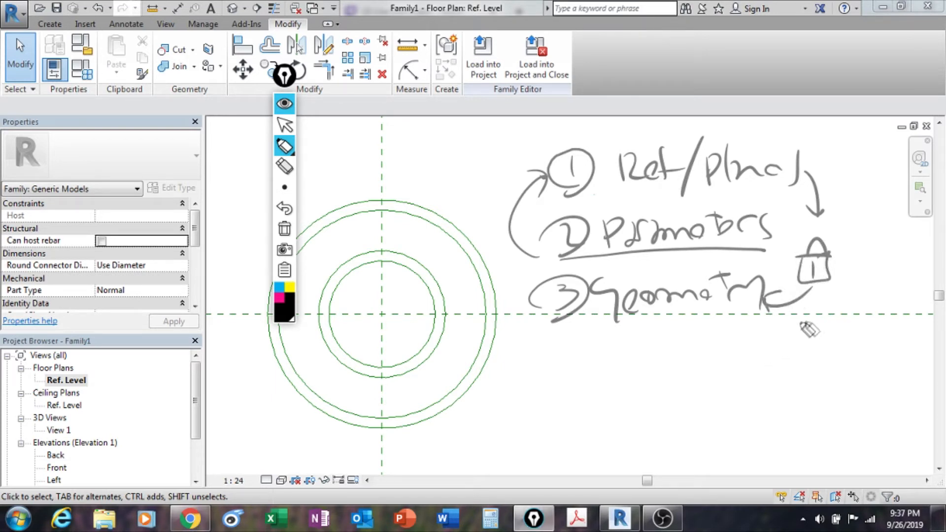
{"action": "mouse_move", "coordinate": [771, 336]}
{"action": "left_mouse_down"}
{"action": "mouse_move", "coordinate": [835, 308]}
{"action": "mouse_move", "coordinate": [846, 254]}
{"action": "mouse_move", "coordinate": [870, 230]}
{"action": "mouse_move", "coordinate": [837, 170]}
{"action": "mouse_move", "coordinate": [840, 199]}
{"action": "left_mouse_up"}
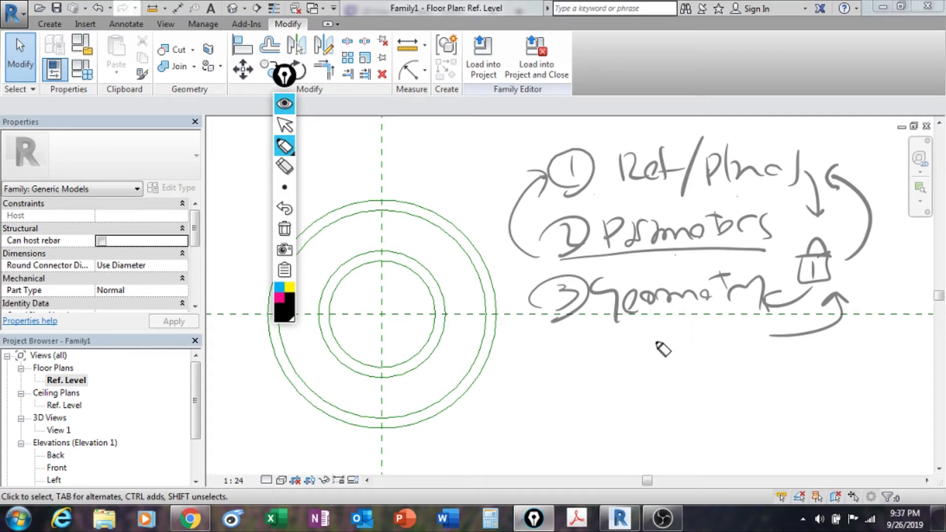
Mark a handwritten X beside each of the three list items
{"action": "left_click_drag", "start_coordinate": [496, 236], "coordinate": [481, 258]}
{"action": "left_click_drag", "start_coordinate": [495, 163], "coordinate": [512, 177]}
{"action": "left_click_drag", "start_coordinate": [505, 163], "coordinate": [485, 194]}
{"action": "left_click_drag", "start_coordinate": [501, 299], "coordinate": [517, 314]}
{"action": "left_click_drag", "start_coordinate": [512, 302], "coordinate": [495, 328]}
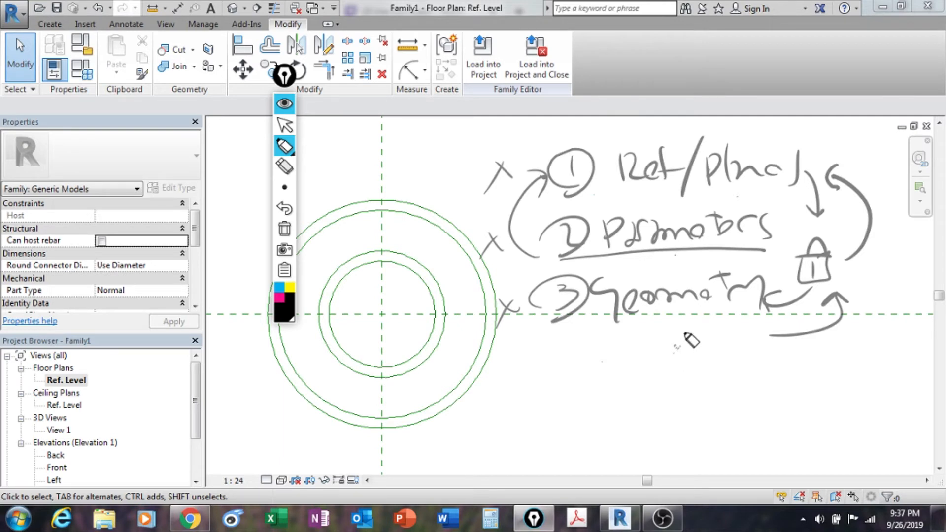
Circle the "Geometry" item, point an arrow at it, and loop the side of the reference circles nearest the list
{"action": "mouse_move", "coordinate": [776, 291]}
{"action": "left_mouse_down"}
{"action": "mouse_move", "coordinate": [628, 267]}
{"action": "mouse_move", "coordinate": [553, 339]}
{"action": "mouse_move", "coordinate": [791, 296]}
{"action": "mouse_move", "coordinate": [784, 277]}
{"action": "left_mouse_up"}
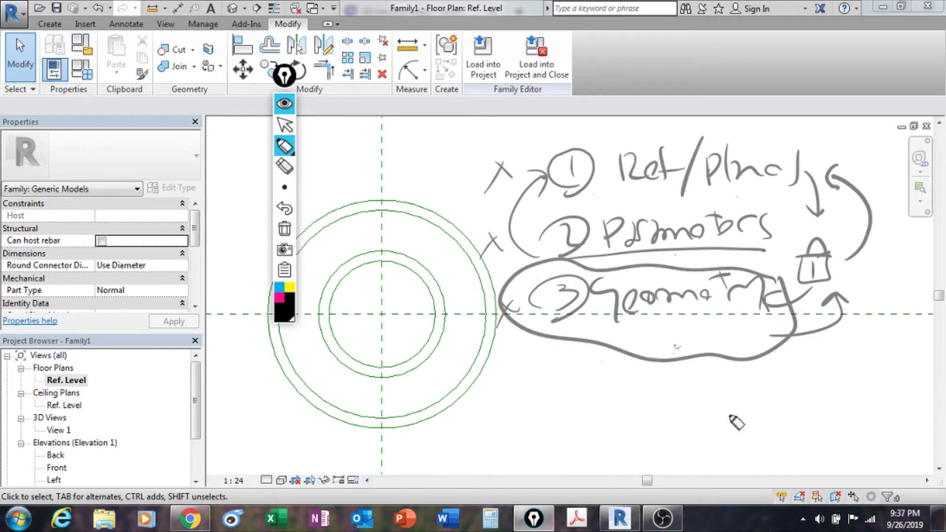
{"action": "mouse_move", "coordinate": [740, 414]}
{"action": "left_mouse_down"}
{"action": "mouse_move", "coordinate": [685, 319]}
{"action": "mouse_move", "coordinate": [696, 318]}
{"action": "left_mouse_up"}
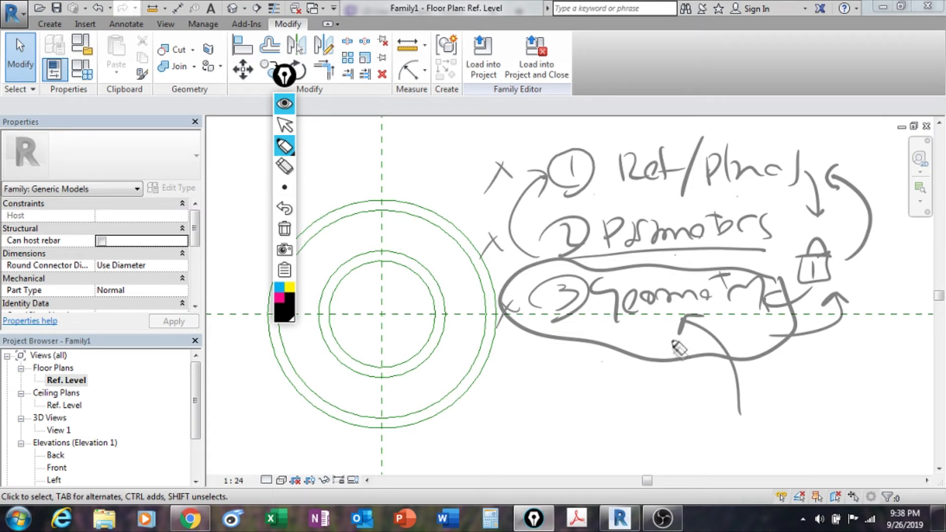
{"action": "mouse_move", "coordinate": [452, 211]}
{"action": "left_mouse_down"}
{"action": "mouse_move", "coordinate": [463, 405]}
{"action": "mouse_move", "coordinate": [520, 345]}
{"action": "mouse_move", "coordinate": [447, 202]}
{"action": "left_mouse_up"}
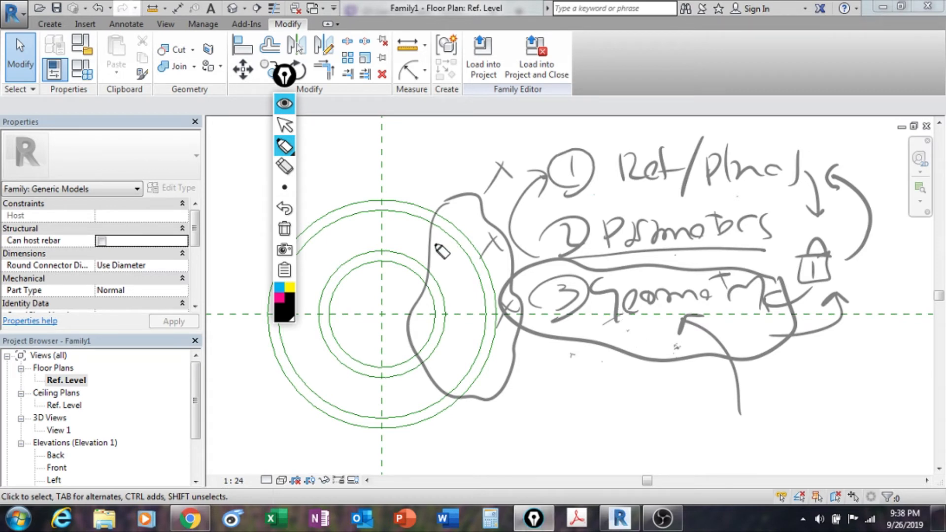
Switch the annotation pen to pink, circle "Parameters", add a star mark beside the list and scribble over the Host property
{"action": "left_click", "coordinate": [281, 295]}
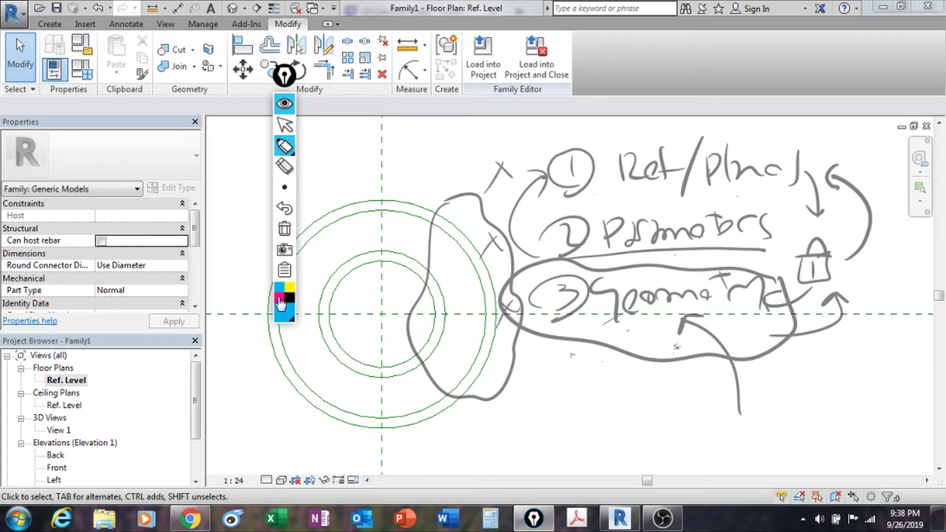
{"action": "mouse_move", "coordinate": [764, 217]}
{"action": "left_mouse_down"}
{"action": "mouse_move", "coordinate": [651, 203]}
{"action": "mouse_move", "coordinate": [567, 290]}
{"action": "mouse_move", "coordinate": [791, 250]}
{"action": "mouse_move", "coordinate": [766, 218]}
{"action": "left_mouse_up"}
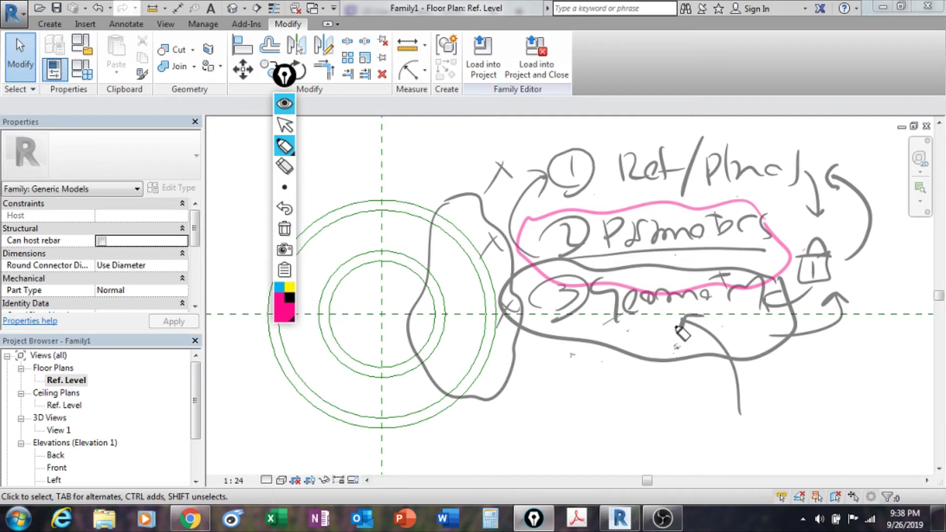
{"action": "mouse_move", "coordinate": [843, 334]}
{"action": "left_mouse_down"}
{"action": "mouse_move", "coordinate": [874, 337]}
{"action": "mouse_move", "coordinate": [860, 333]}
{"action": "mouse_move", "coordinate": [892, 319]}
{"action": "left_mouse_up"}
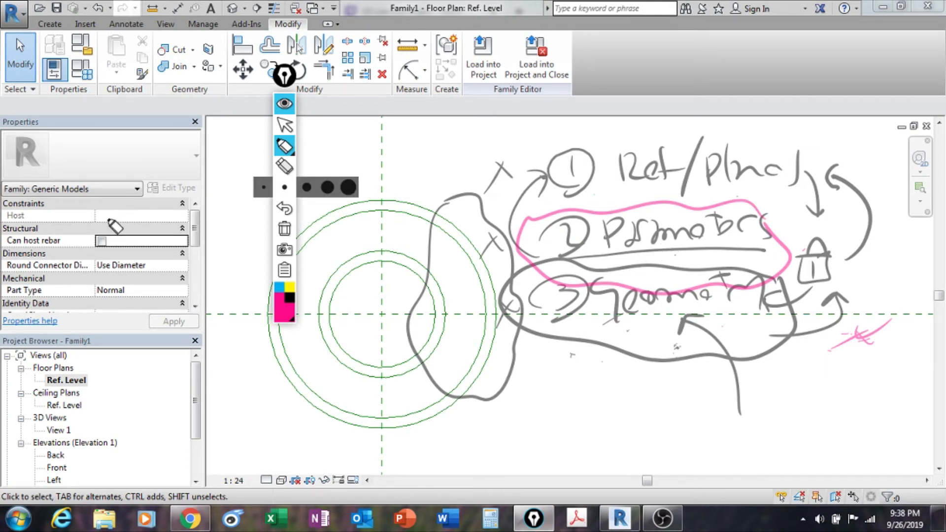
{"action": "left_click_drag", "start_coordinate": [105, 218], "coordinate": [159, 213]}
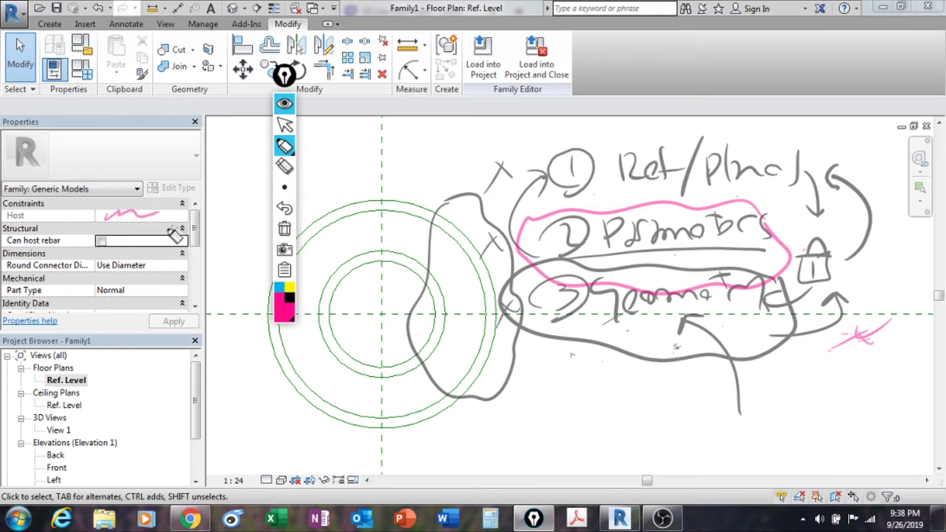
Scribble in pink over the Dimensions and Mechanical properties and draw a pink loop around the reference circles
{"action": "left_click_drag", "start_coordinate": [105, 250], "coordinate": [159, 254]}
{"action": "left_click_drag", "start_coordinate": [101, 276], "coordinate": [155, 279]}
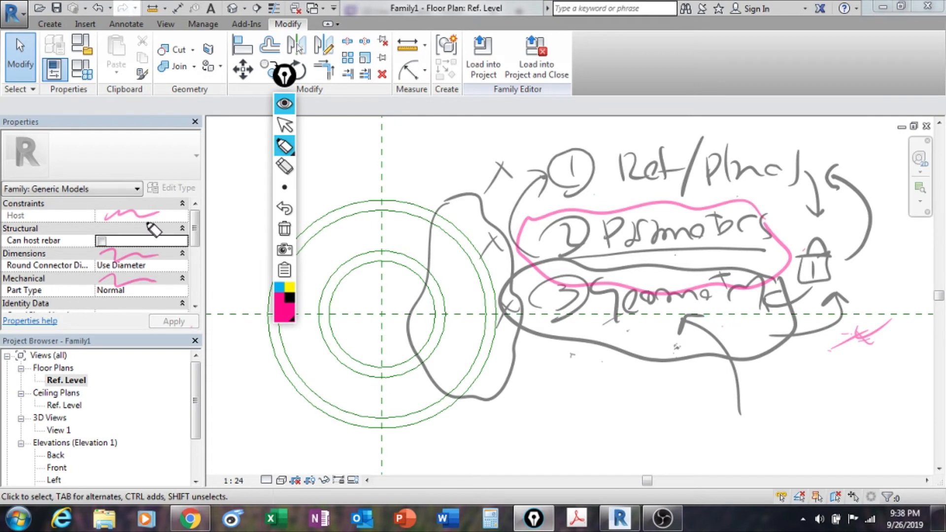
{"action": "left_click_drag", "start_coordinate": [412, 171], "coordinate": [394, 162]}
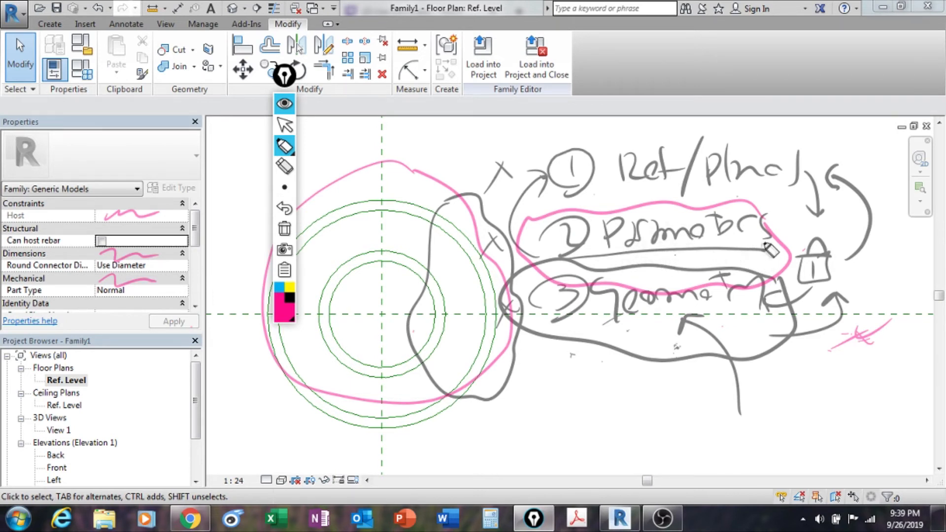
Mark up the handwritten list in pink: underline items 1 and 3, tick items 1 and 2, draw an arrow from 3 to 1, and circle "Parameters"
{"action": "left_click_drag", "start_coordinate": [608, 329], "coordinate": [768, 326]}
{"action": "left_click_drag", "start_coordinate": [567, 321], "coordinate": [808, 320]}
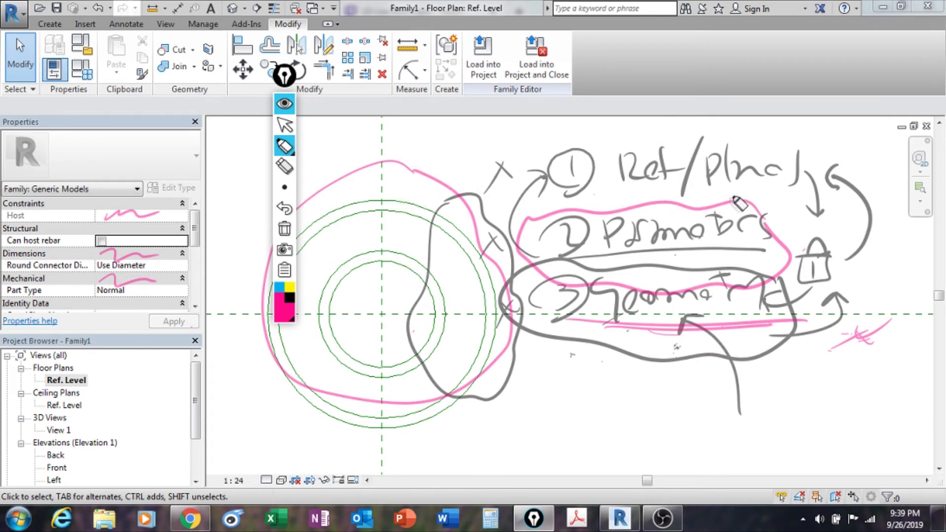
{"action": "left_click_drag", "start_coordinate": [837, 156], "coordinate": [886, 139]}
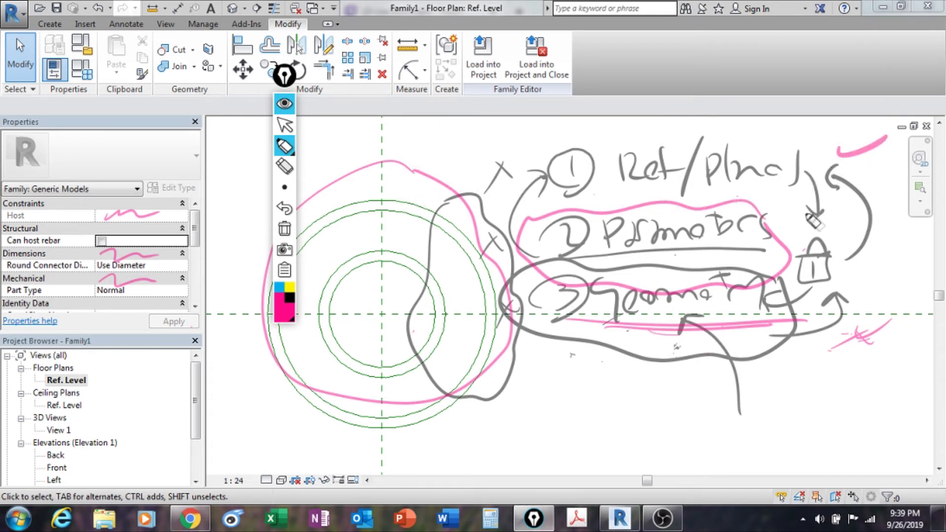
{"action": "left_click_drag", "start_coordinate": [827, 226], "coordinate": [853, 213]}
{"action": "left_click_drag", "start_coordinate": [587, 192], "coordinate": [799, 185]}
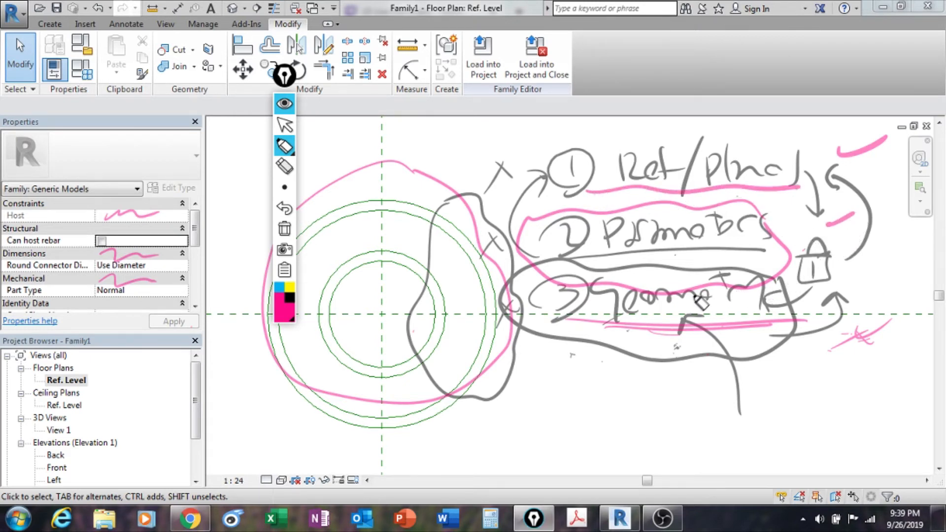
{"action": "mouse_move", "coordinate": [818, 335]}
{"action": "left_mouse_down"}
{"action": "mouse_move", "coordinate": [847, 331]}
{"action": "mouse_move", "coordinate": [894, 212]}
{"action": "mouse_move", "coordinate": [853, 200]}
{"action": "left_mouse_up"}
{"action": "mouse_move", "coordinate": [788, 298]}
{"action": "left_mouse_down"}
{"action": "mouse_move", "coordinate": [794, 276]}
{"action": "mouse_move", "coordinate": [569, 205]}
{"action": "mouse_move", "coordinate": [798, 192]}
{"action": "mouse_move", "coordinate": [531, 204]}
{"action": "left_mouse_up"}
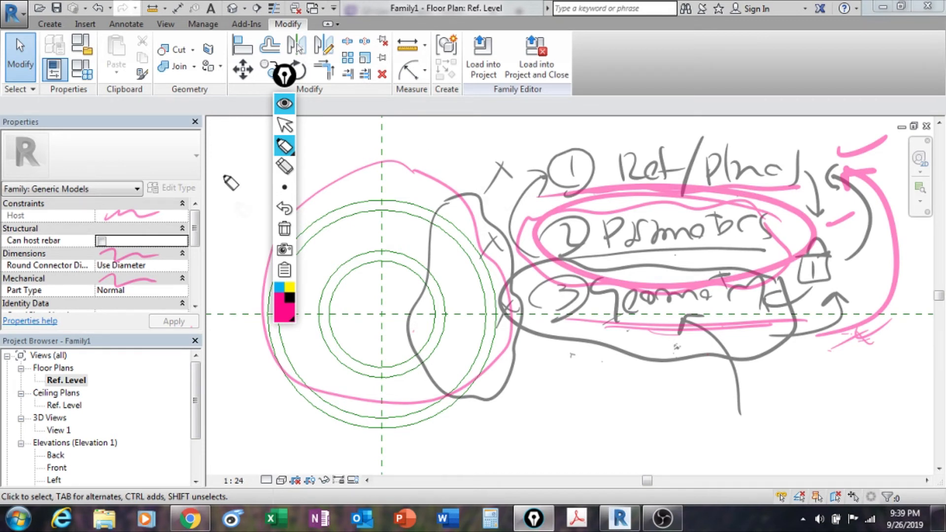
Clear all handwritten annotations from the screen and collapse the annotation toolbar
{"action": "left_click", "coordinate": [284, 229]}
{"action": "left_click", "coordinate": [284, 105]}
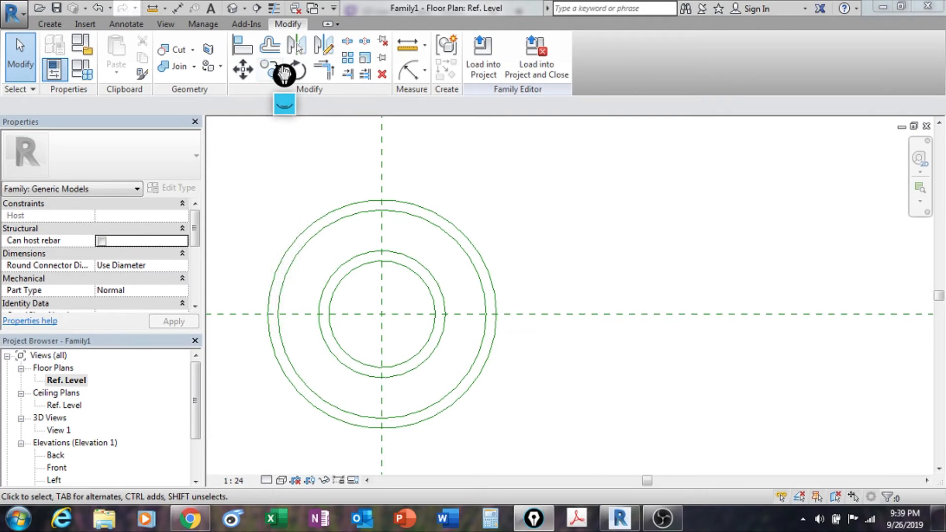
{"action": "middle_click_drag", "start_coordinate": [517, 240], "coordinate": [605, 254]}
{"action": "scroll", "coordinate": [517, 294], "scroll_direction": "up", "scroll_amount": 2}
{"action": "scroll", "coordinate": [590, 250], "scroll_direction": "up", "scroll_amount": 2}
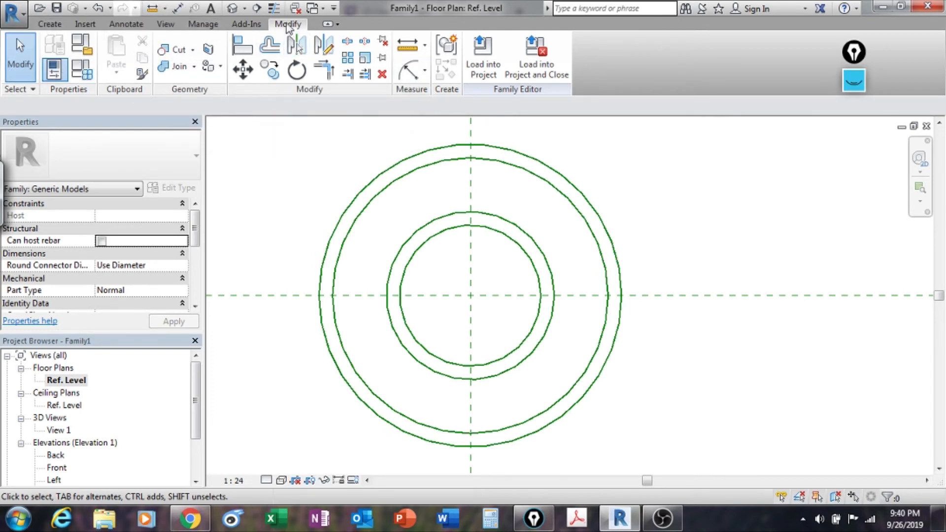
Add a radial dimension to the outermost reference circle and set the view scale to 1:10
{"action": "left_click", "coordinate": [56, 25]}
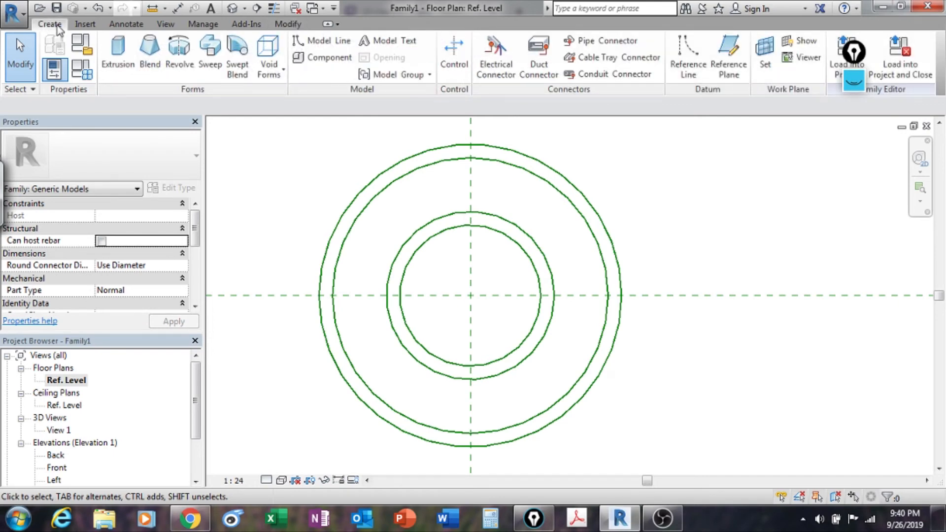
{"action": "left_click", "coordinate": [556, 175]}
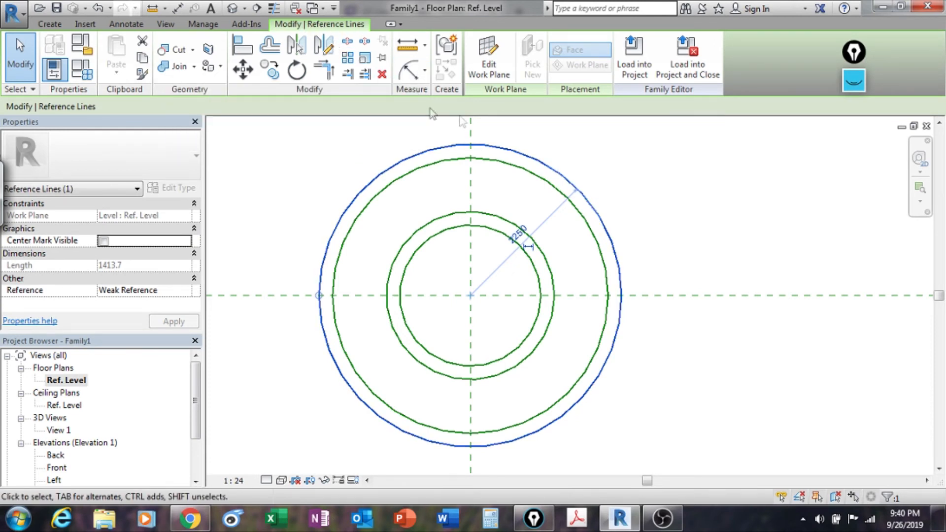
{"action": "left_click", "coordinate": [424, 70]}
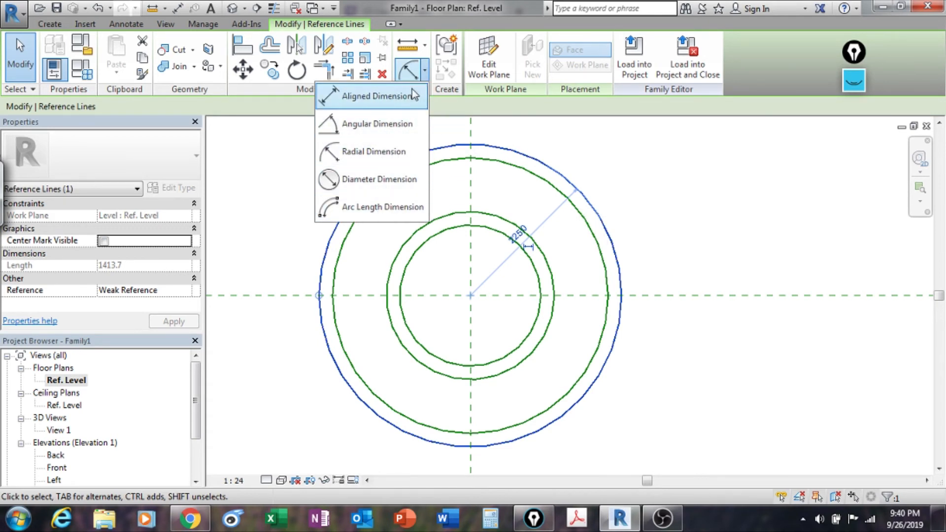
{"action": "left_click", "coordinate": [414, 75]}
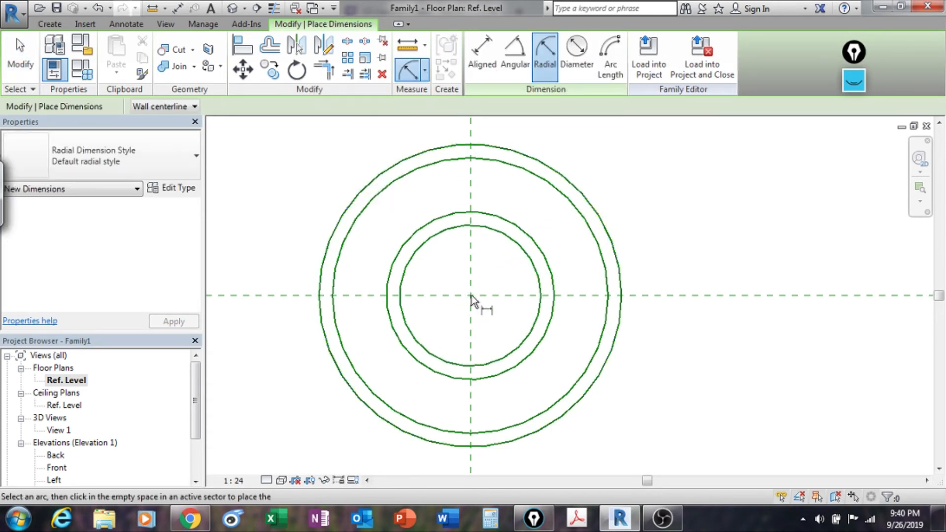
{"action": "left_click", "coordinate": [612, 255]}
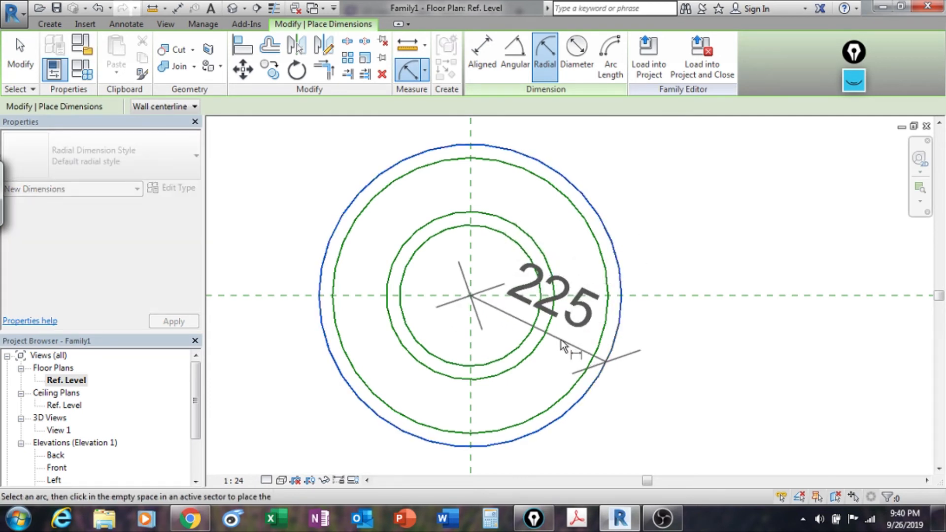
{"action": "left_click", "coordinate": [551, 351]}
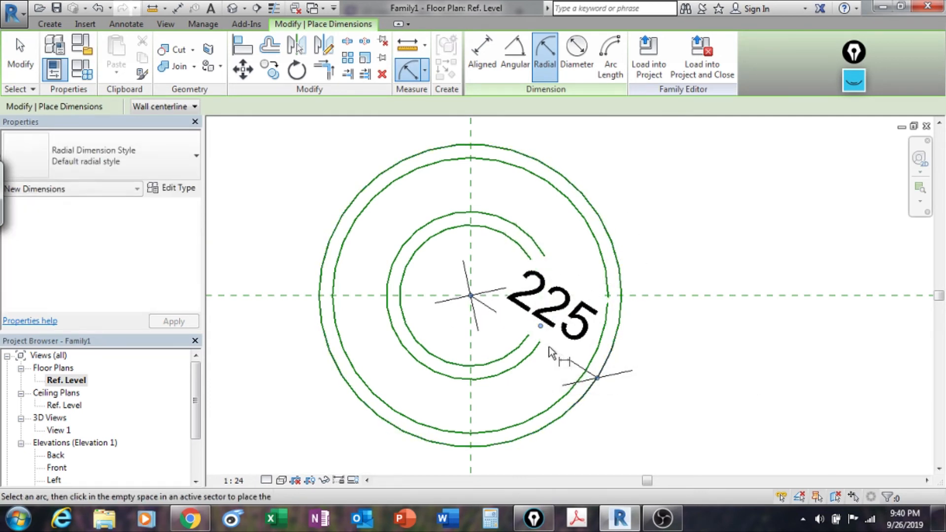
{"action": "left_click", "coordinate": [235, 480]}
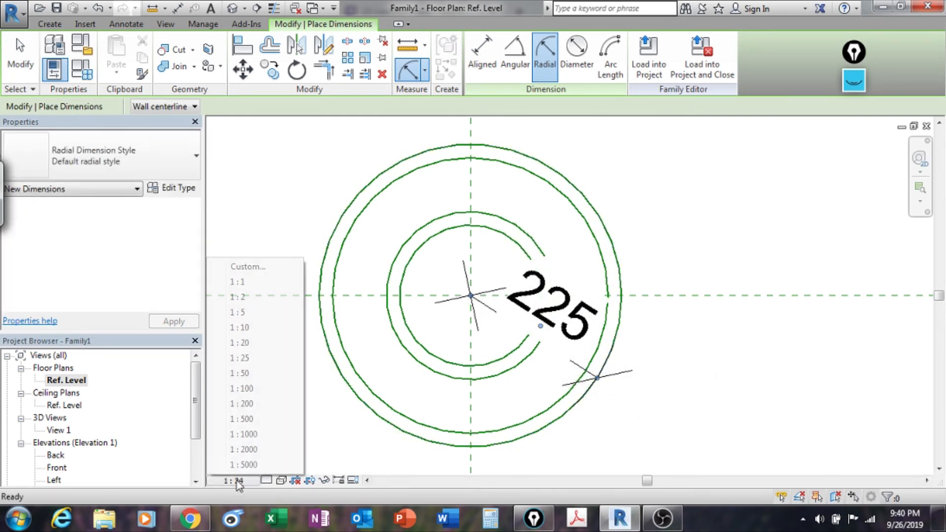
{"action": "left_click", "coordinate": [256, 328]}
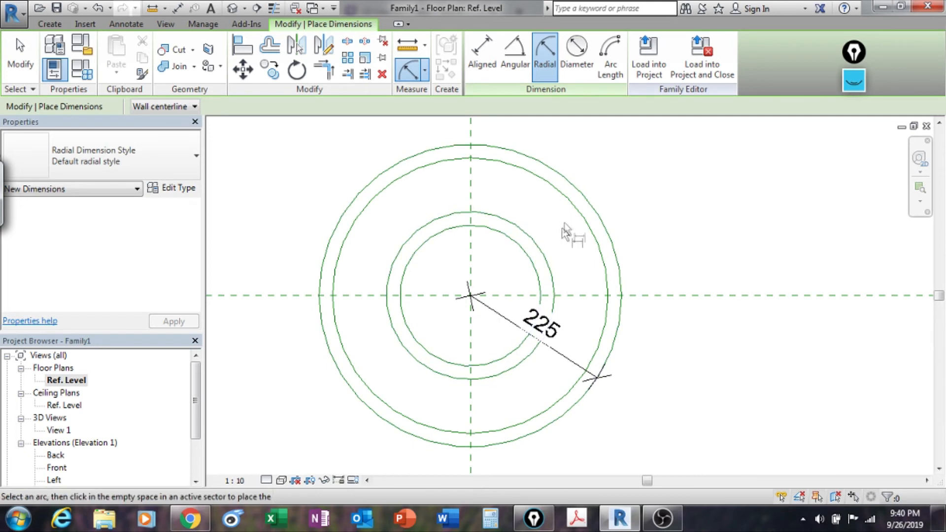
Add radial dimensions to the three remaining reference circles, spreading them in different directions, and end the dimension command
{"action": "left_click", "coordinate": [565, 199]}
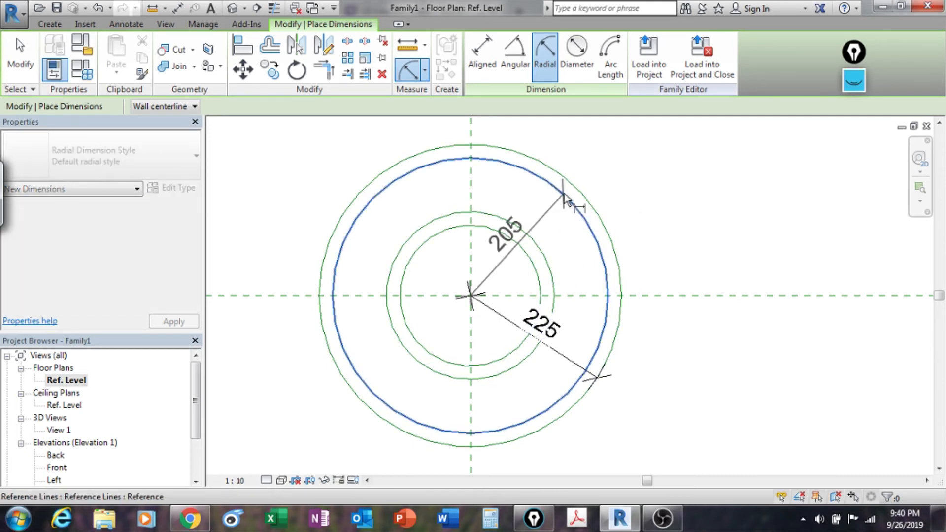
{"action": "left_click", "coordinate": [551, 221]}
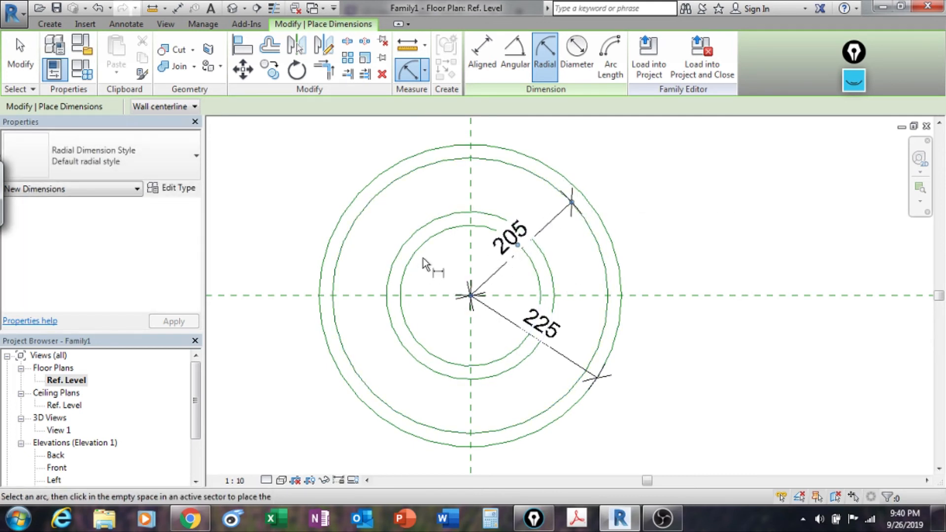
{"action": "scroll", "coordinate": [423, 258], "scroll_direction": "up", "scroll_amount": 2}
{"action": "left_click", "coordinate": [428, 235]}
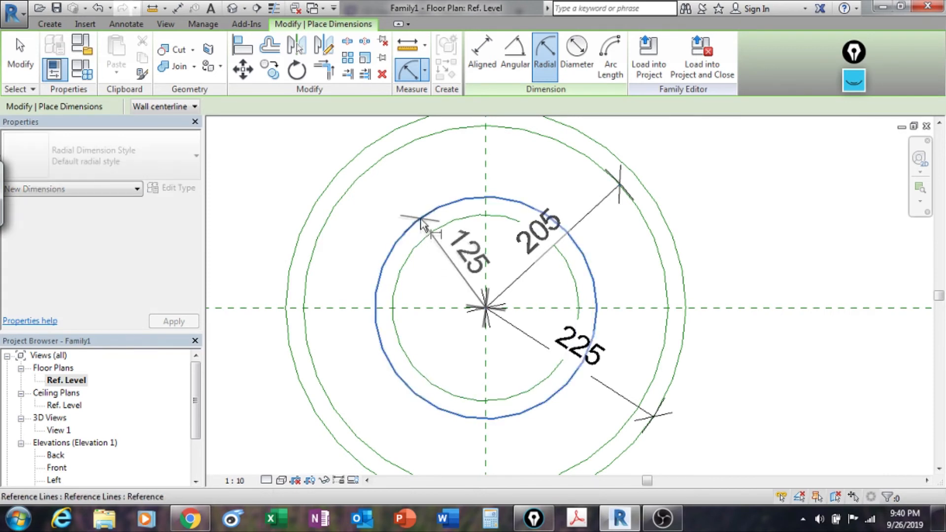
{"action": "left_click", "coordinate": [422, 285]}
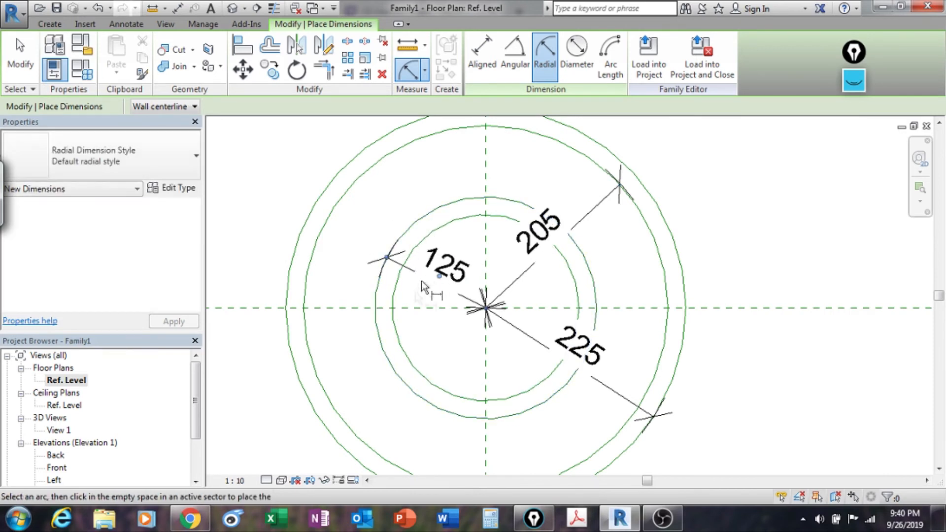
{"action": "left_click", "coordinate": [406, 349]}
{"action": "left_click", "coordinate": [452, 364]}
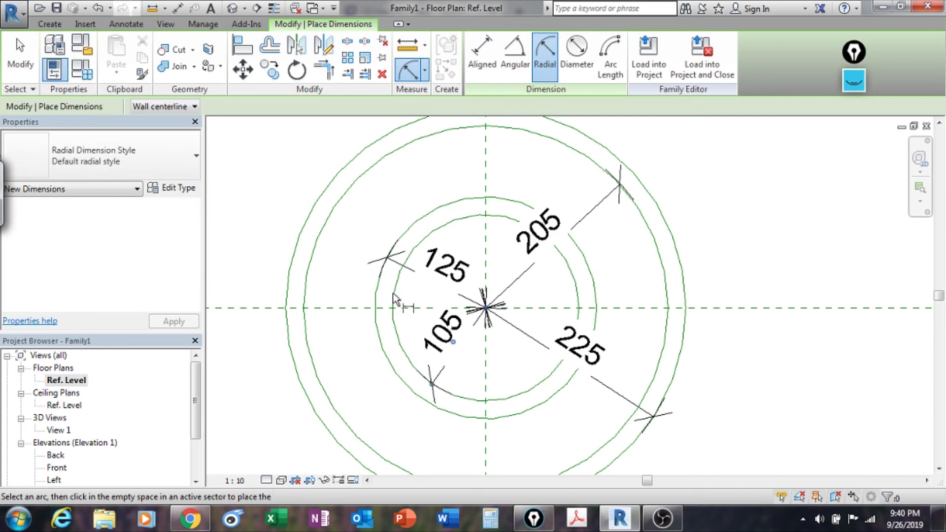
{"action": "left_click", "coordinate": [20, 55]}
{"action": "middle_click_drag", "start_coordinate": [801, 260], "coordinate": [740, 259]}
{"action": "scroll", "coordinate": [729, 264], "scroll_direction": "down", "scroll_amount": 3}
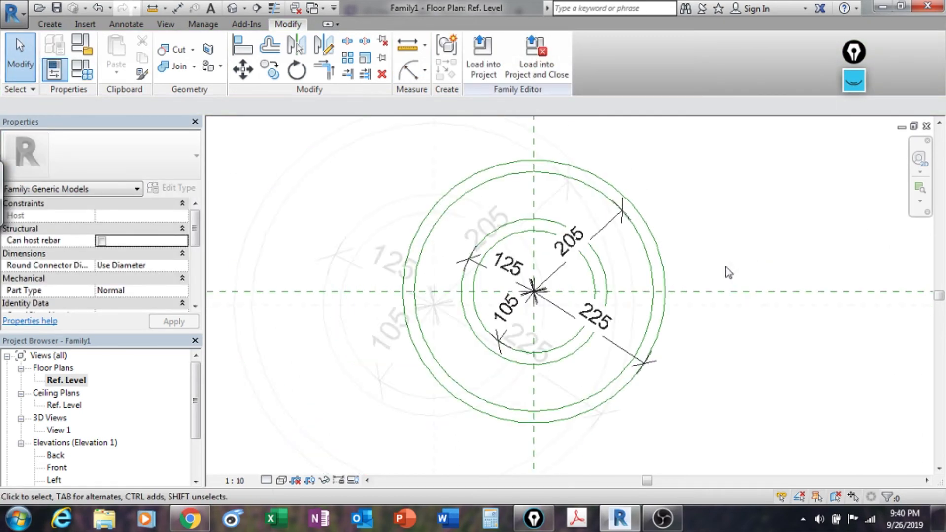
{"action": "scroll", "coordinate": [611, 291], "scroll_direction": "up", "scroll_amount": 2}
{"action": "middle_click_drag", "start_coordinate": [614, 290], "coordinate": [566, 298]}
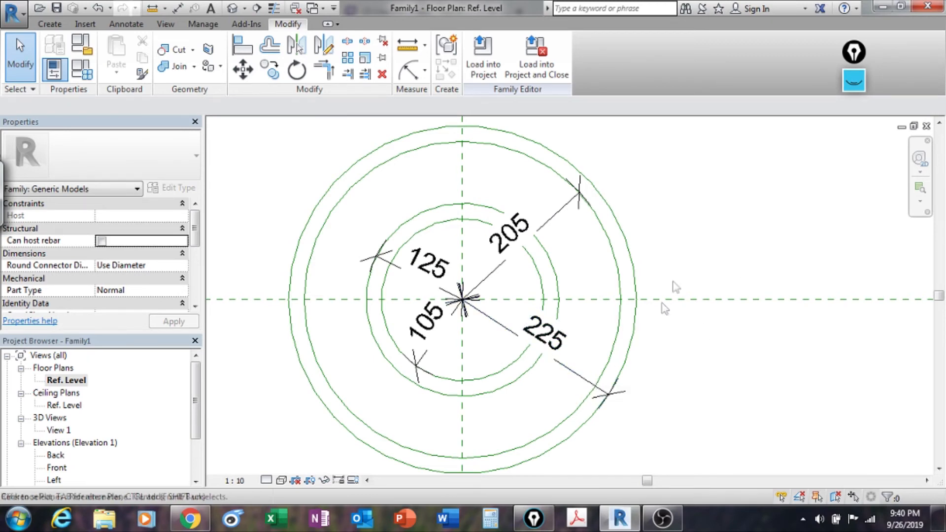
{"action": "scroll", "coordinate": [643, 228], "scroll_direction": "down", "scroll_amount": 2}
{"action": "scroll", "coordinate": [691, 258], "scroll_direction": "up", "scroll_amount": 2}
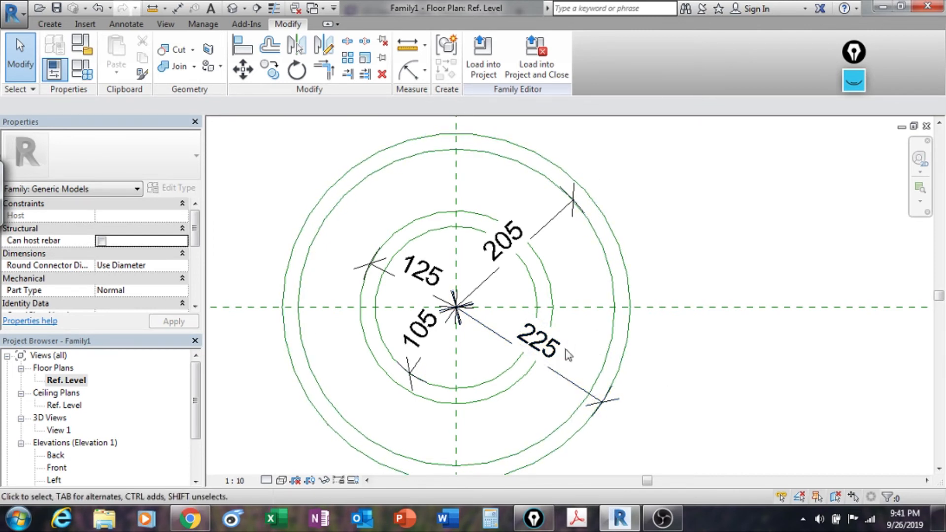
Label the outermost circle's radial dimension with a new family type parameter named "r top", grouped under Dimensions
{"action": "left_click", "coordinate": [552, 353]}
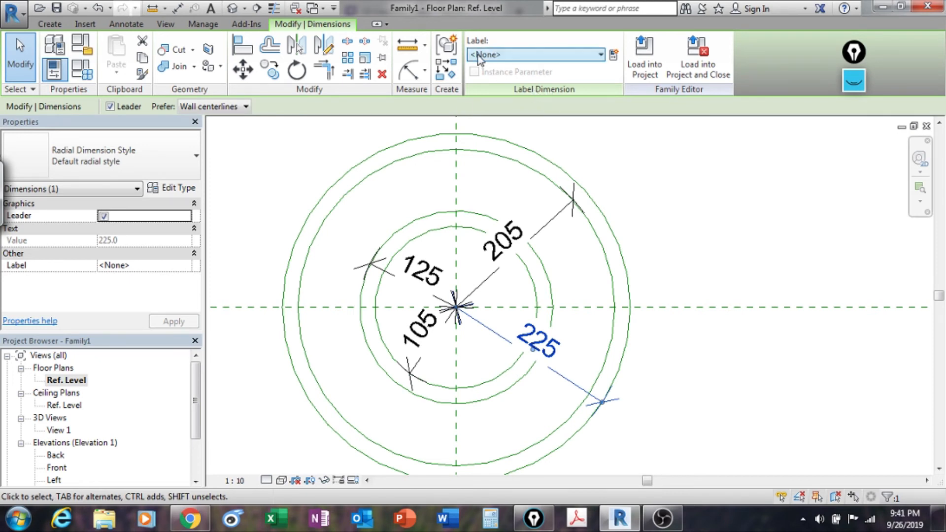
{"action": "left_click", "coordinate": [594, 55]}
{"action": "left_click", "coordinate": [593, 55]}
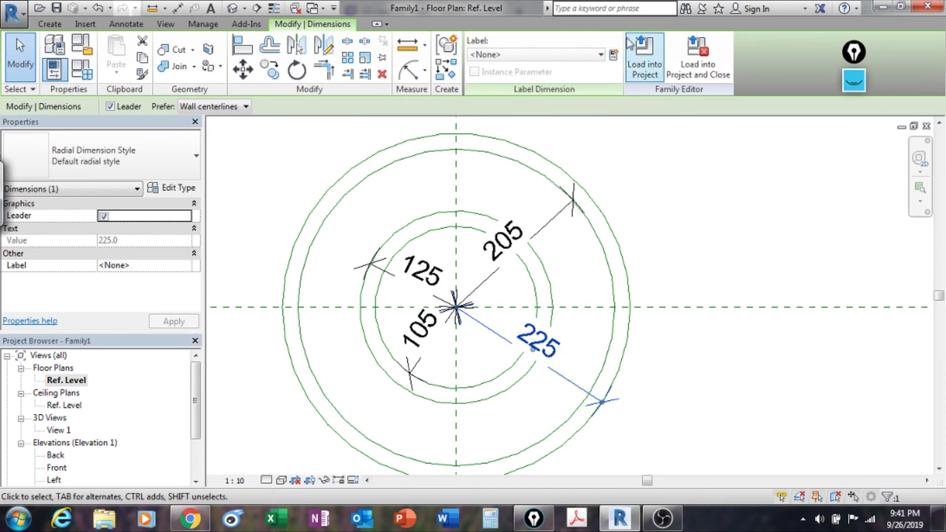
{"action": "left_click", "coordinate": [614, 55]}
{"action": "left_click_drag", "start_coordinate": [632, 60], "coordinate": [670, 75]}
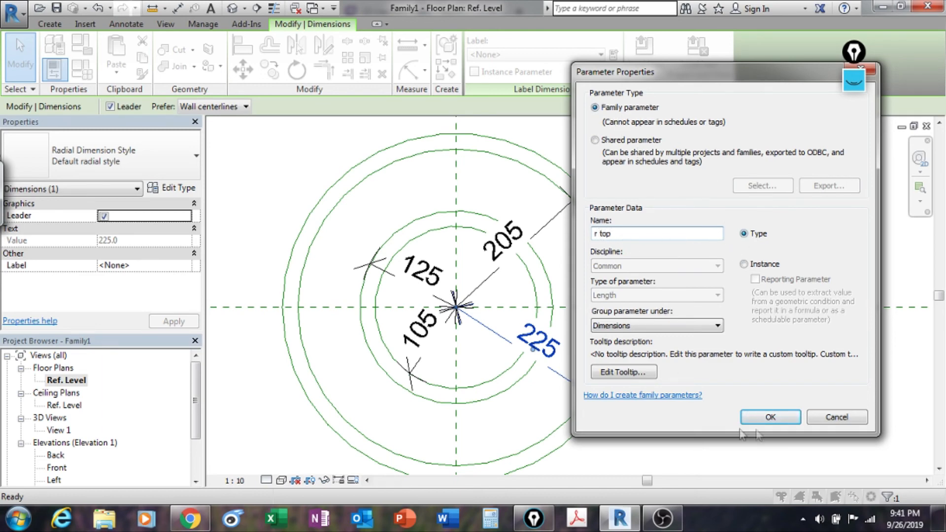
{"action": "left_click", "coordinate": [783, 420]}
{"action": "left_click", "coordinate": [701, 382]}
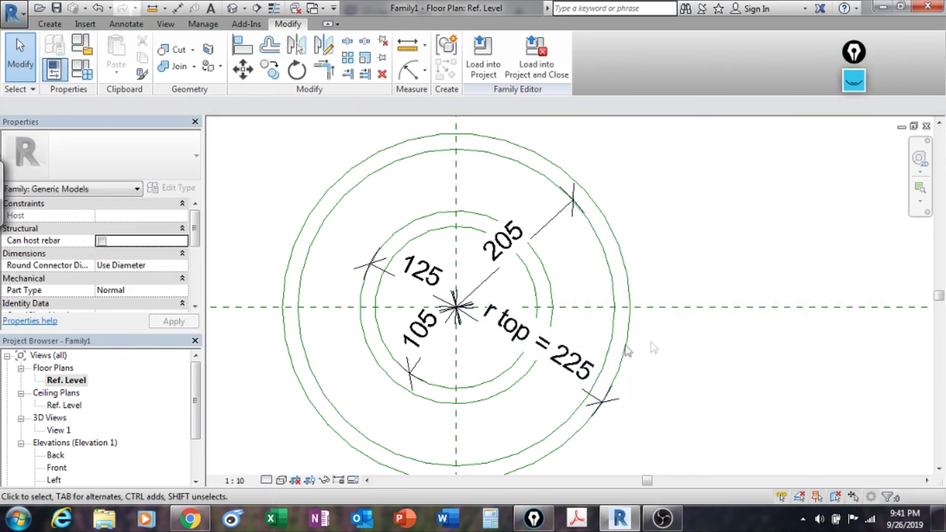
Label the second-largest circle's radial dimension with a new family type parameter named "r void top", grouped under Dimensions
{"action": "middle_click_drag", "start_coordinate": [718, 327], "coordinate": [691, 274]}
{"action": "middle_click_drag", "start_coordinate": [459, 212], "coordinate": [445, 262]}
{"action": "scroll", "coordinate": [444, 262], "scroll_direction": "up", "scroll_amount": 2}
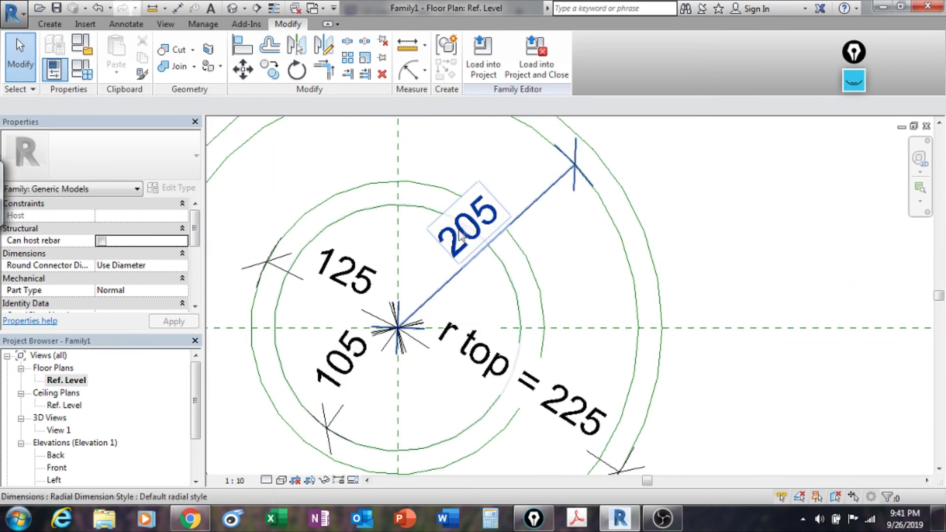
{"action": "left_click", "coordinate": [540, 203]}
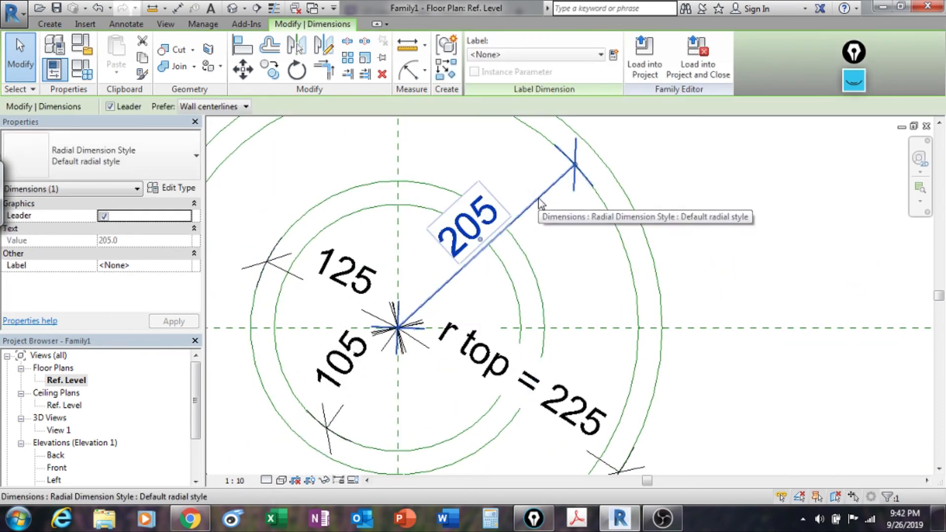
{"action": "left_click", "coordinate": [614, 57]}
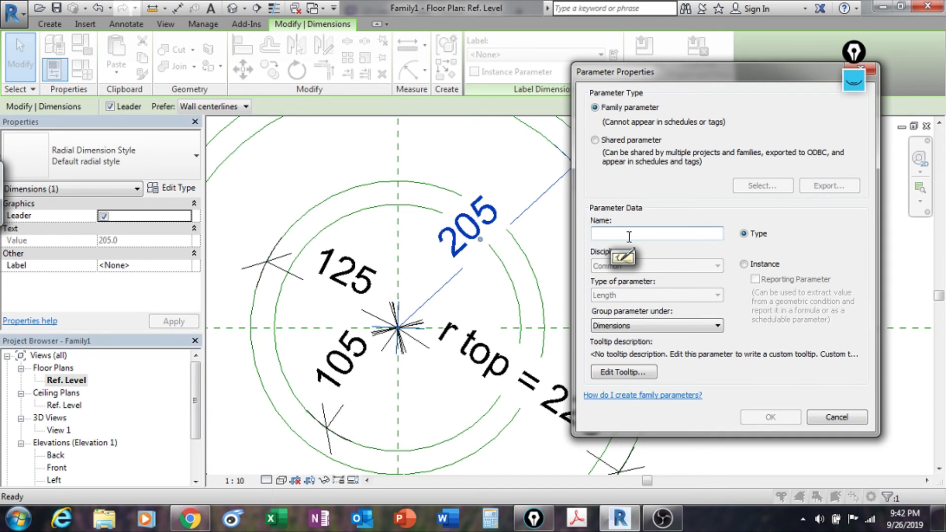
{"action": "type", "text": "voi"}
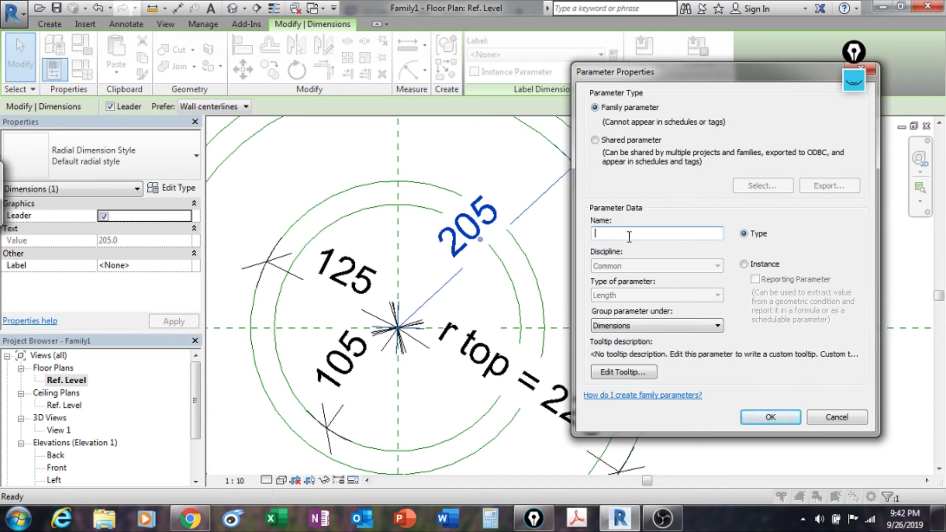
{"action": "type", "text": "r"}
{"action": "left_click", "coordinate": [778, 418]}
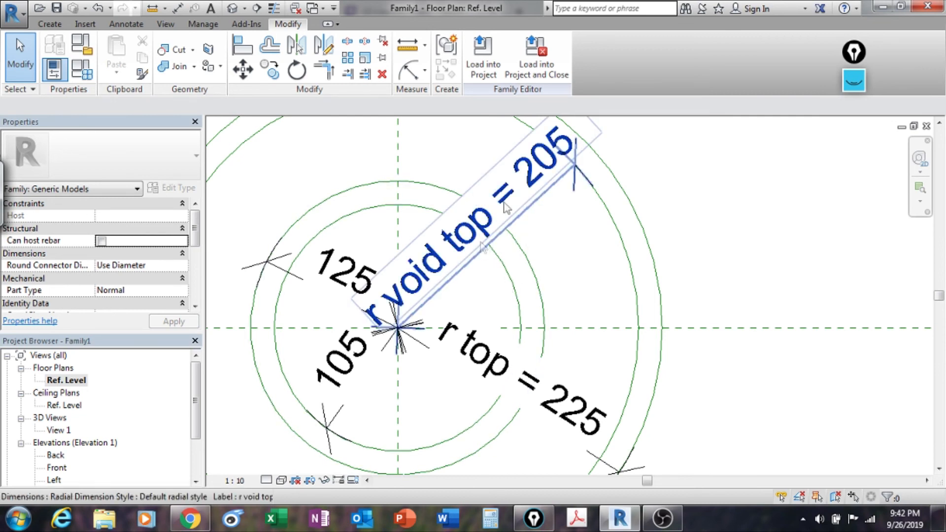
Set the floor plan's view scale to 1:5 so the radial dimension texts are smaller
{"action": "left_click", "coordinate": [234, 480]}
{"action": "left_click", "coordinate": [240, 343]}
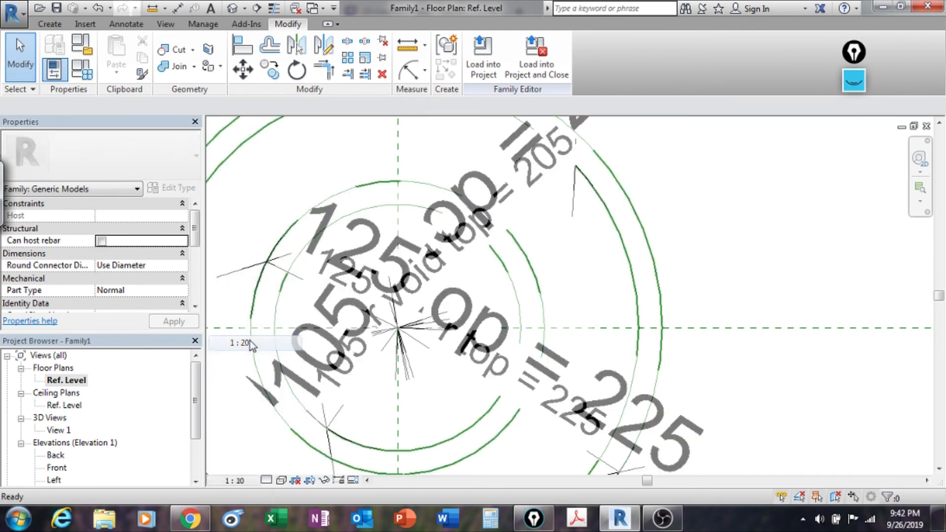
{"action": "left_click", "coordinate": [235, 480]}
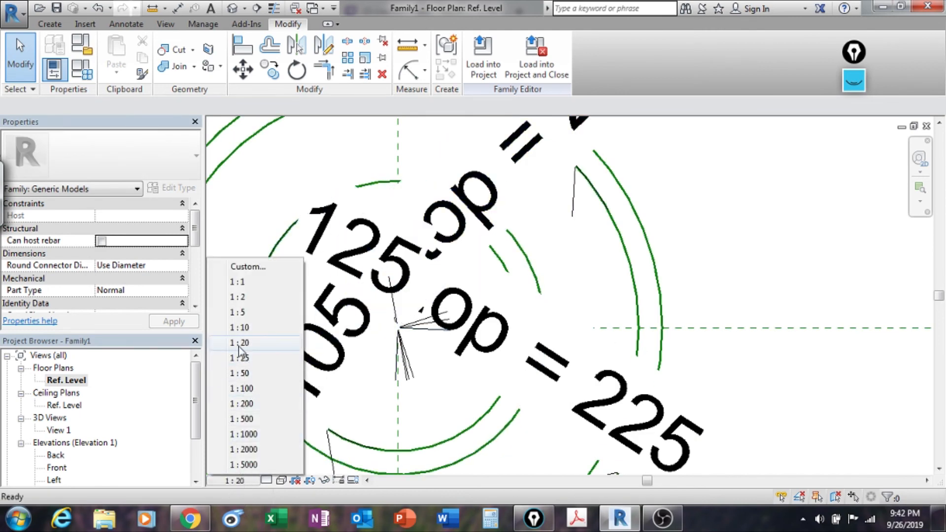
{"action": "left_click", "coordinate": [244, 311]}
{"action": "middle_click_drag", "start_coordinate": [742, 321], "coordinate": [841, 290]}
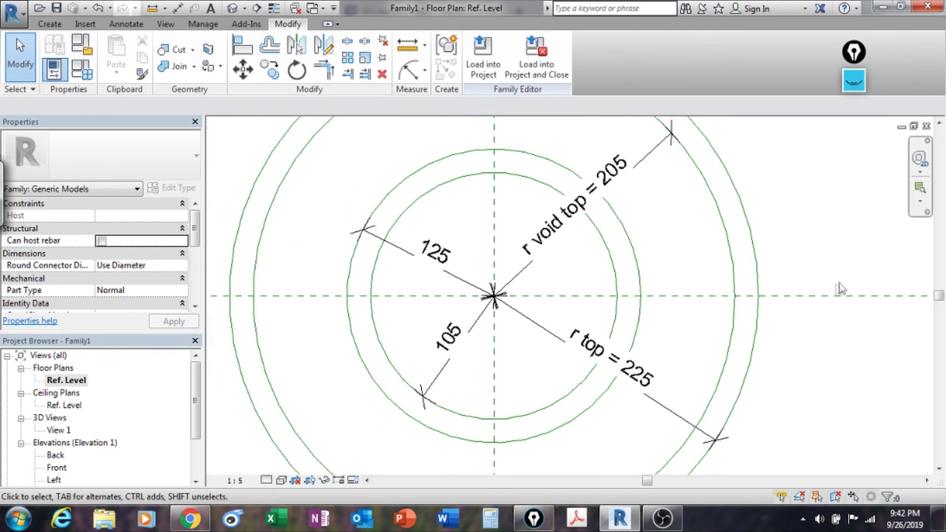
Label the second-smallest circle's radial dimension with a new family type parameter named "r base", grouped under Dimensions
{"action": "left_click", "coordinate": [431, 252]}
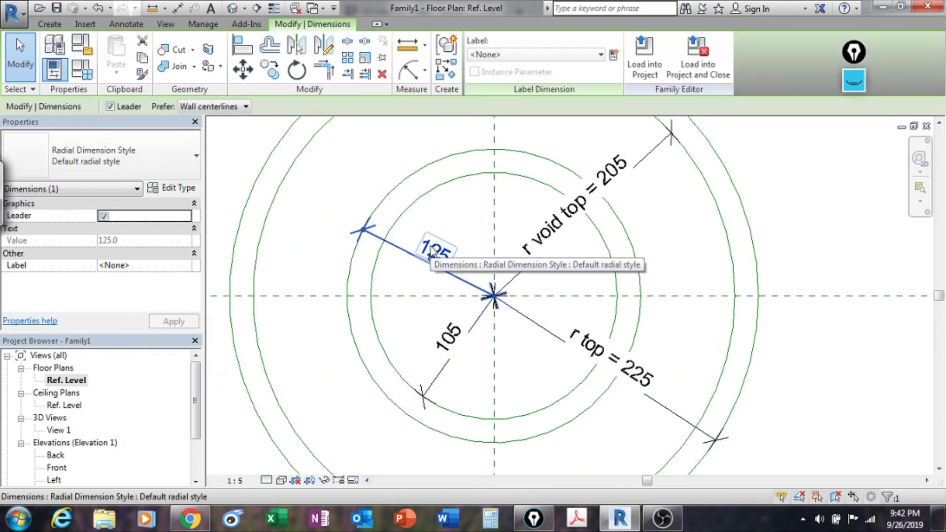
{"action": "left_click", "coordinate": [614, 55]}
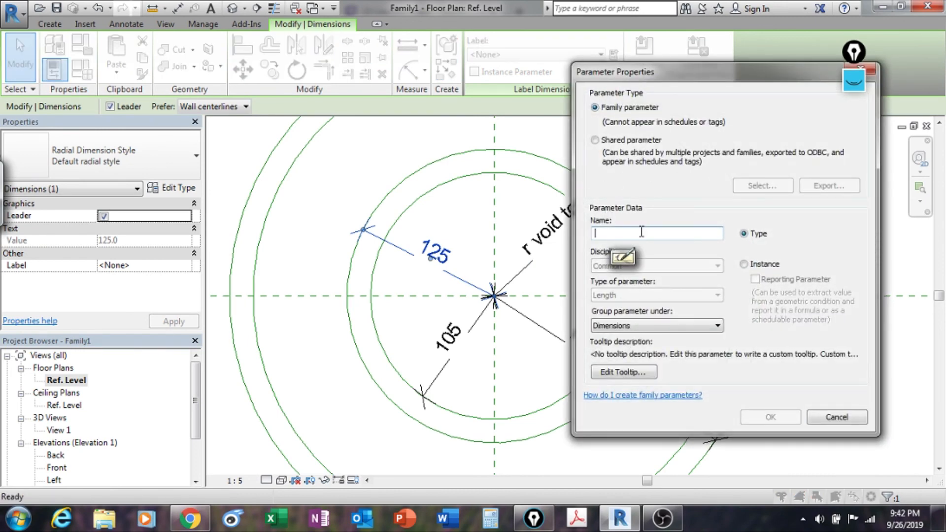
{"action": "type", "text": "r base"}
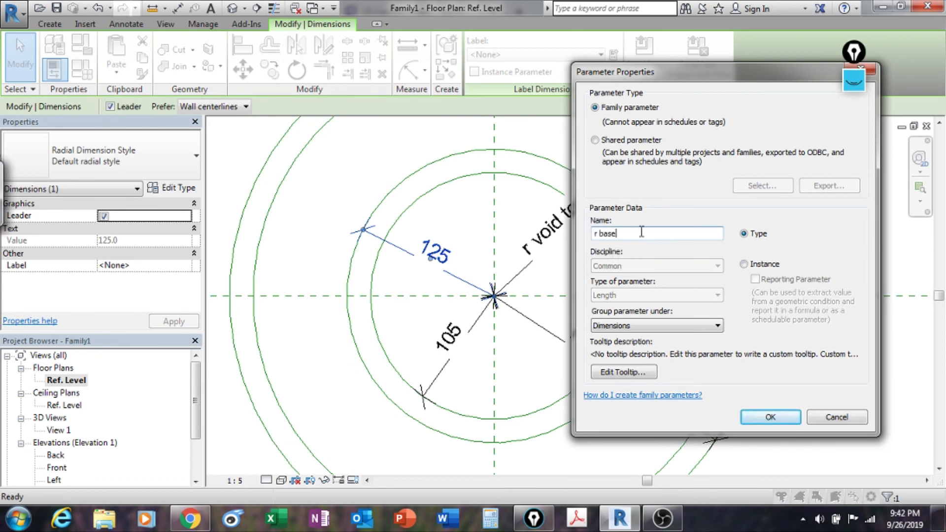
{"action": "left_click", "coordinate": [788, 417]}
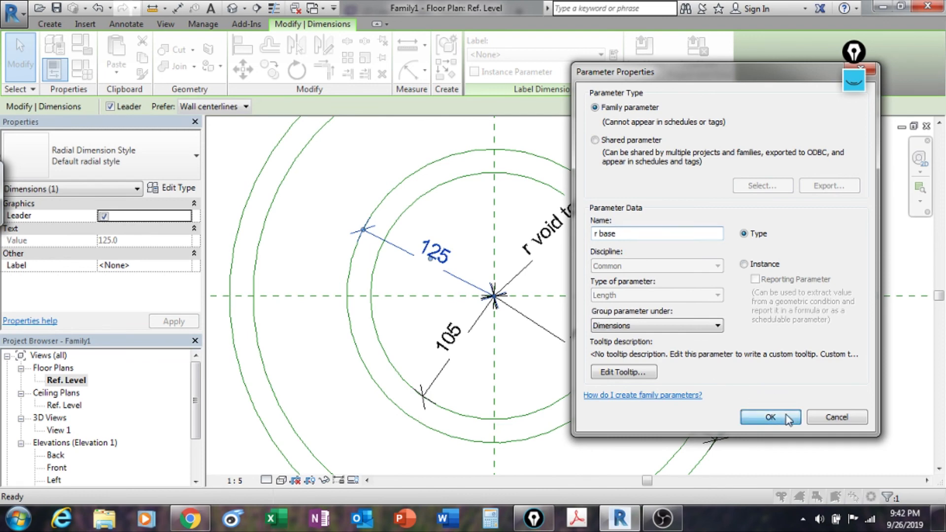
{"action": "left_click", "coordinate": [465, 385]}
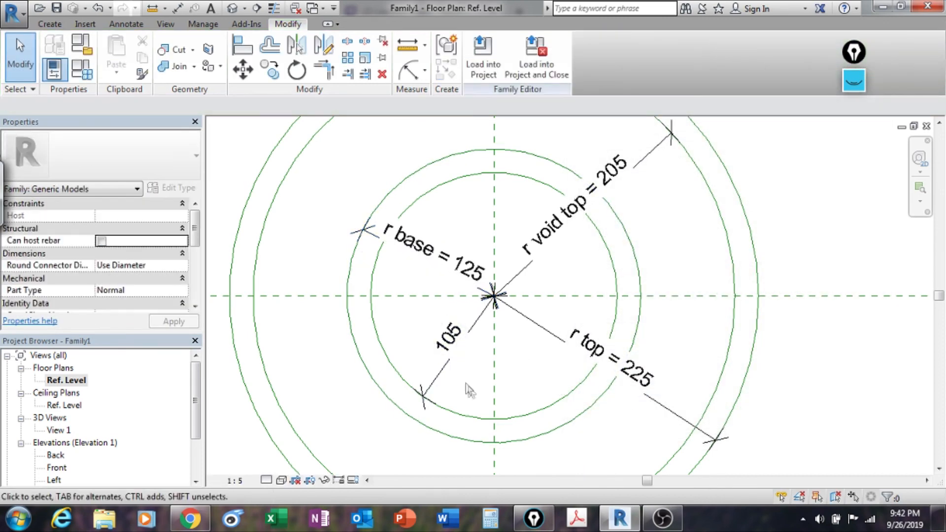
Label the innermost circle's radial dimension with a new family type parameter named "r void base", grouped under Dimensions
{"action": "left_click", "coordinate": [446, 362]}
{"action": "left_click", "coordinate": [614, 55]}
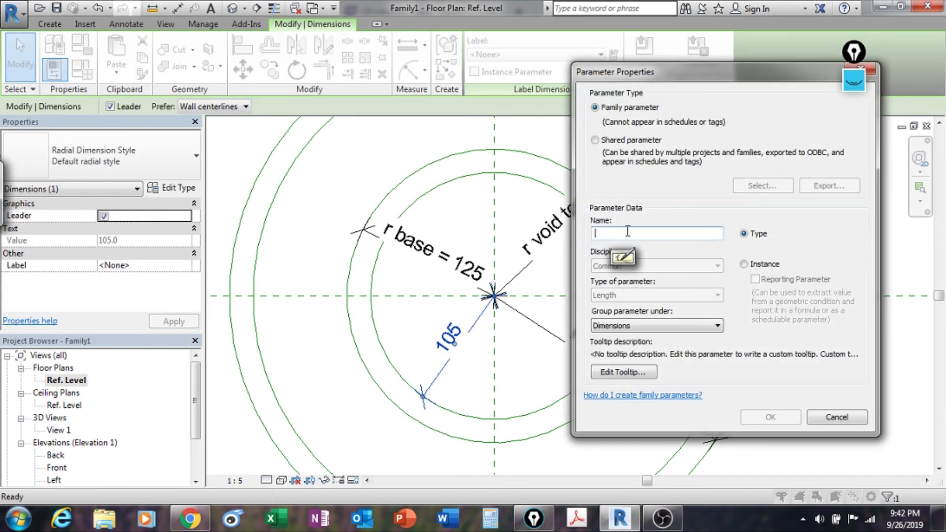
{"action": "type", "text": "r void base"}
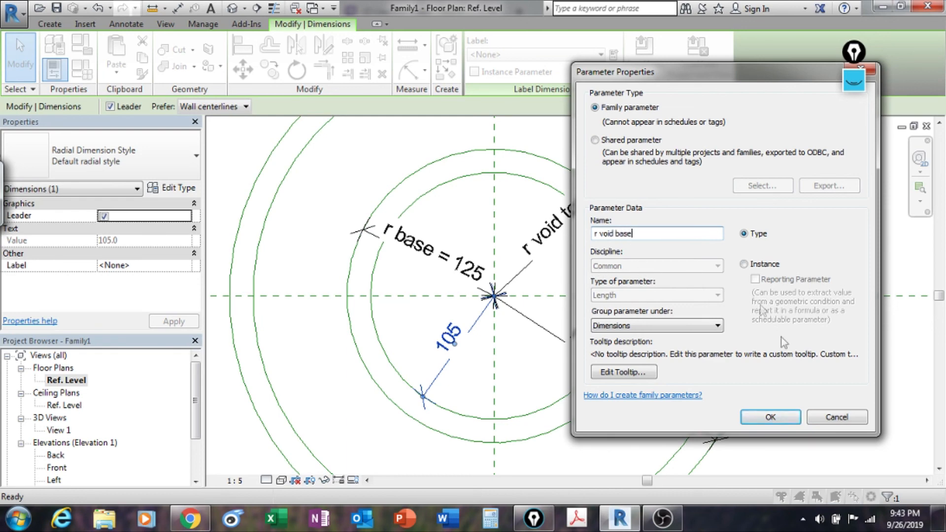
{"action": "left_click", "coordinate": [768, 420]}
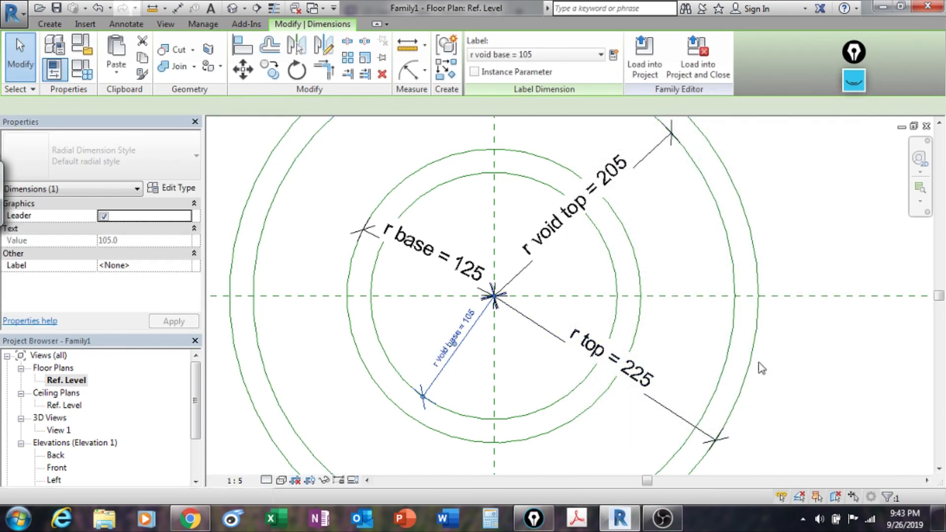
{"action": "left_click", "coordinate": [820, 368]}
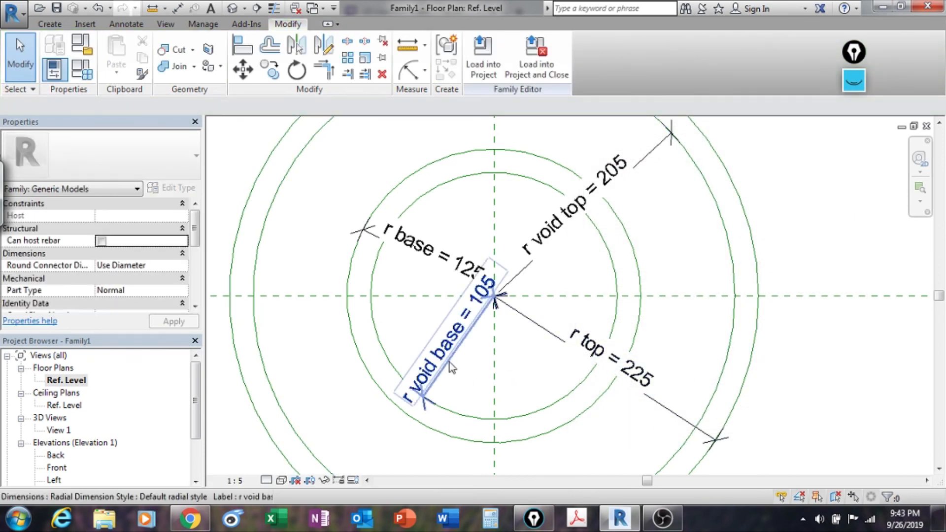
Open one of the family's elevation views
{"action": "scroll", "coordinate": [505, 327], "scroll_direction": "down", "scroll_amount": 3}
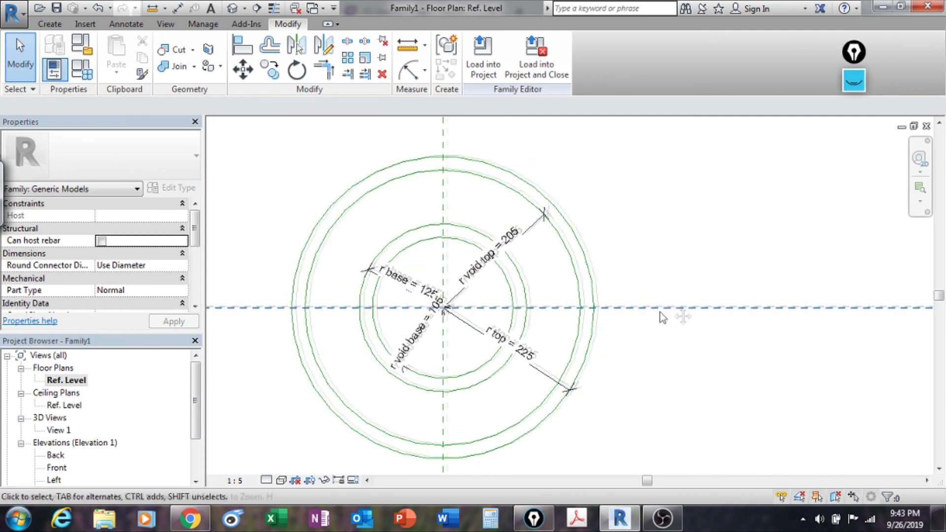
{"action": "middle_click_drag", "start_coordinate": [666, 308], "coordinate": [685, 302]}
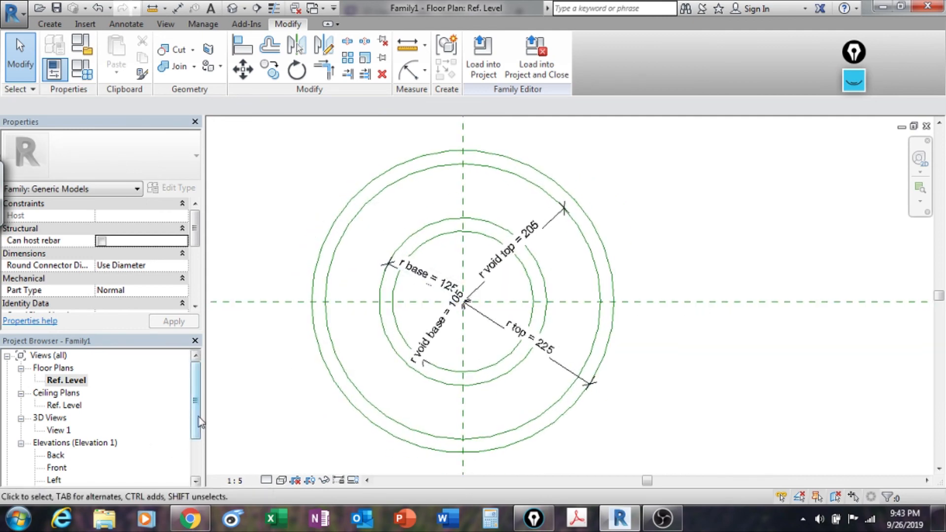
{"action": "scroll", "coordinate": [199, 417], "scroll_direction": "down", "scroll_amount": 3}
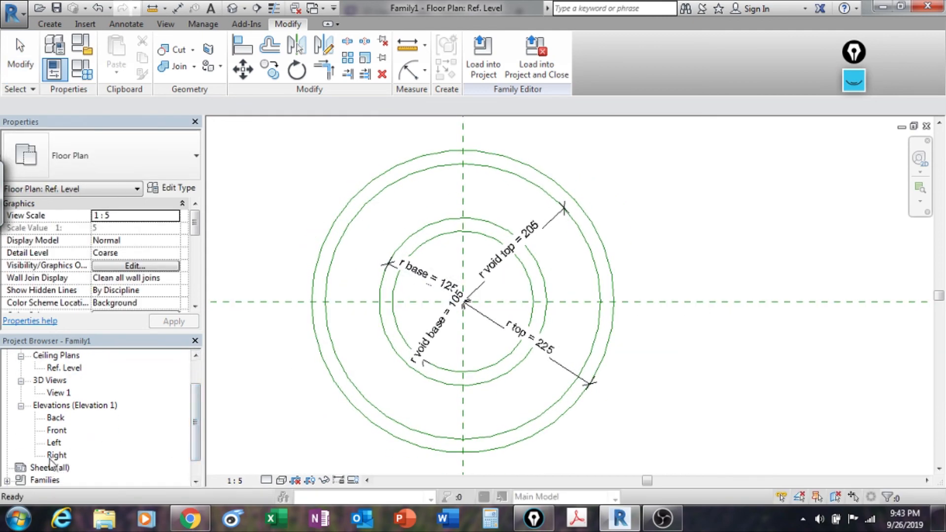